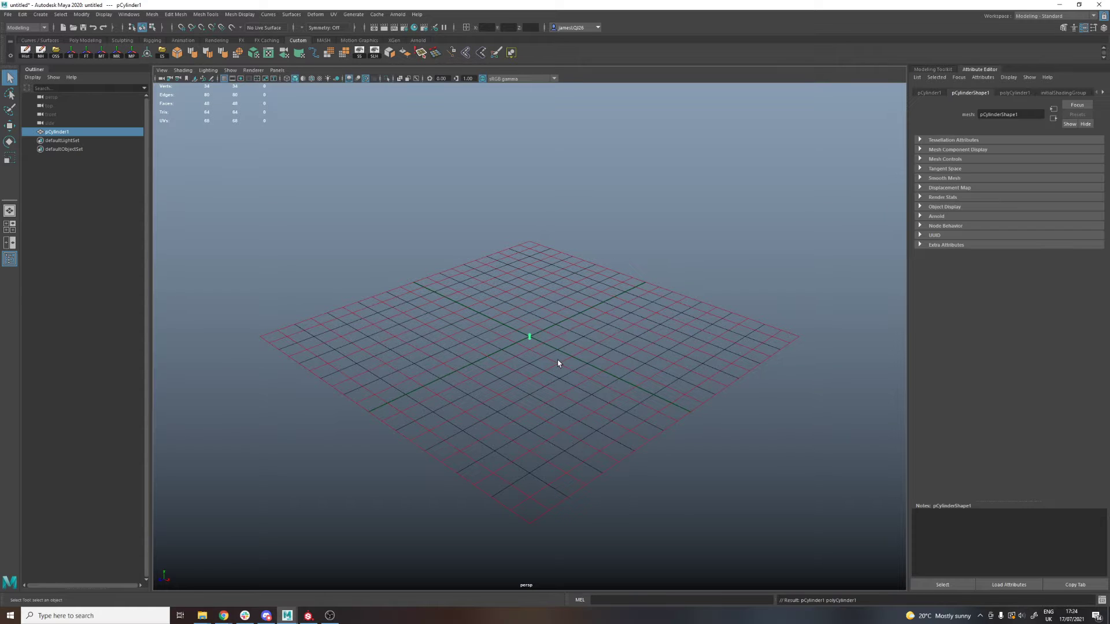
# Delete the top and bottom cap faces of the cylinder and return to object mode.
pyautogui.press('f')
pyautogui.scroll(-3, 602, 370)
pyautogui.moveTo(602, 370)
pyautogui.keyDown('alt'); pyautogui.mouseDown()
pyautogui.moveTo(599, 341)
pyautogui.moveTo(602, 367)
pyautogui.moveTo(623, 347)
pyautogui.moveTo(560, 347)
pyautogui.moveTo(506, 391)
pyautogui.moveTo(711, 344)
pyautogui.moveTo(697, 357)
pyautogui.moveTo(599, 362)
pyautogui.mouseUp(); pyautogui.keyUp('alt')
pyautogui.moveTo(644, 328)
pyautogui.keyDown('alt'); pyautogui.mouseDown()
pyautogui.moveTo(594, 324)
pyautogui.moveTo(640, 324)
pyautogui.moveTo(619, 308)
pyautogui.moveTo(632, 315)
pyautogui.mouseUp(); pyautogui.keyUp('alt')
pyautogui.click(605, 273)
pyautogui.keyDown('alt'); pyautogui.moveTo(605, 273); pyautogui.dragTo(443, 265); pyautogui.keyUp('alt')
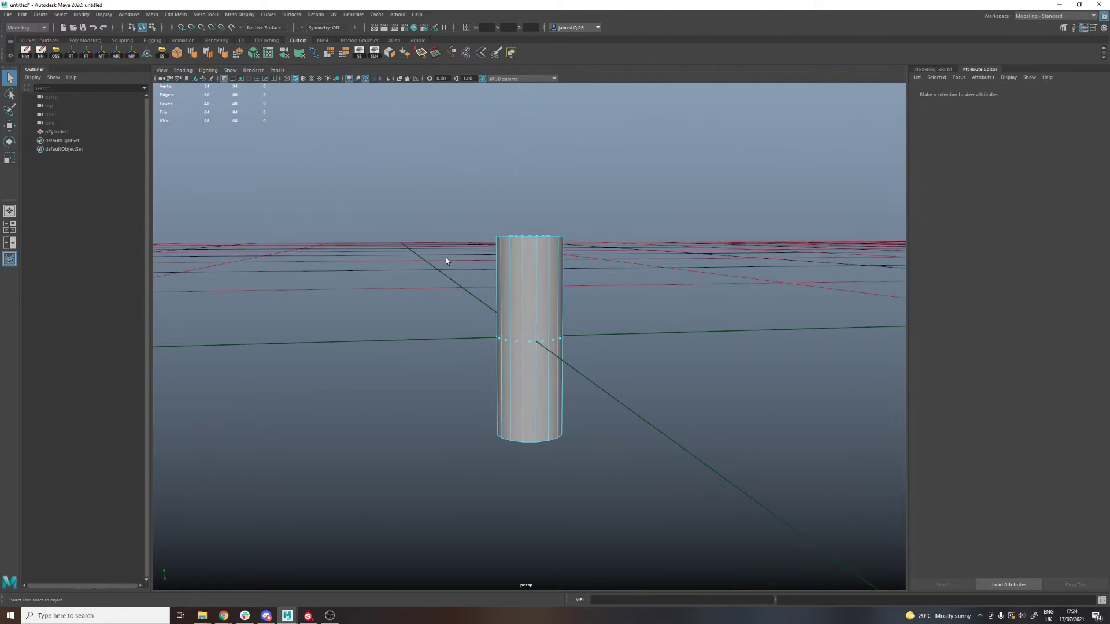
pyautogui.click(504, 440)
pyautogui.press('Delete')
pyautogui.keyDown('alt'); pyautogui.moveTo(640, 310); pyautogui.dragTo(740, 233); pyautogui.keyUp('alt')
pyautogui.press('F8')
# Duplicate the open cylinder, rotate the copy to lie horizontally, and place it above and to one side of the original.
pyautogui.press('e')
pyautogui.press('w')
pyautogui.keyDown('alt'); pyautogui.moveTo(706, 344); pyautogui.dragTo(652, 346); pyautogui.keyUp('alt')
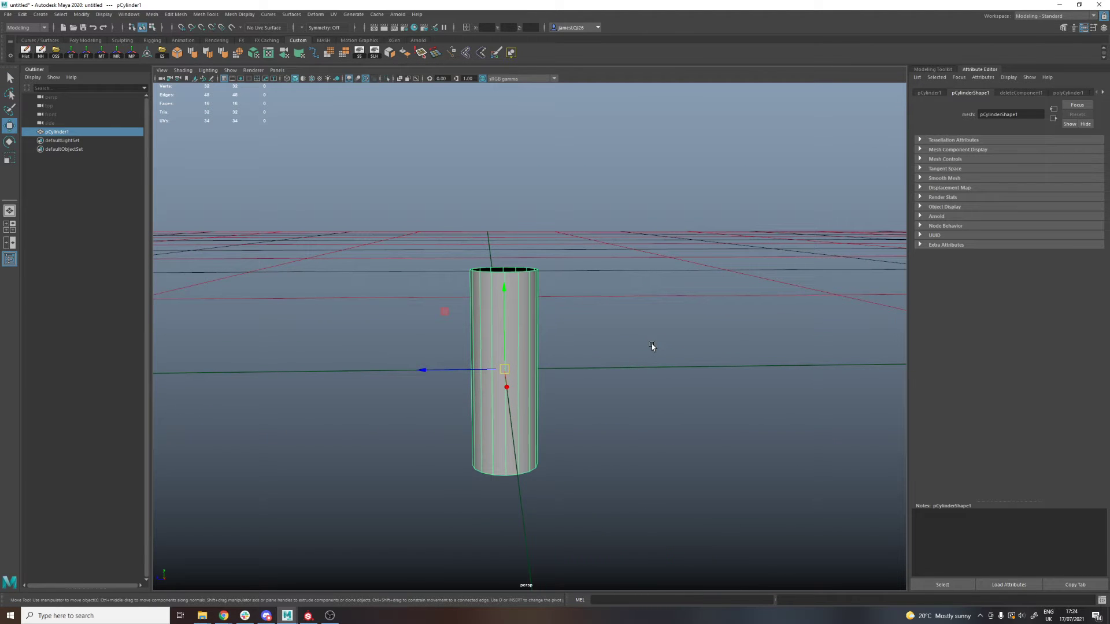
pyautogui.hotkey('ctrl', 'd')
pyautogui.moveTo(443, 311); pyautogui.dragTo(550, 174, button='middle')
pyautogui.press('e')
pyautogui.moveTo(542, 170); pyautogui.dragTo(595, 216)
pyautogui.keyDown('alt'); pyautogui.moveTo(772, 258); pyautogui.dragTo(759, 259); pyautogui.keyUp('alt')
pyautogui.press('w')
pyautogui.moveTo(565, 145); pyautogui.dragTo(636, 121, button='middle')
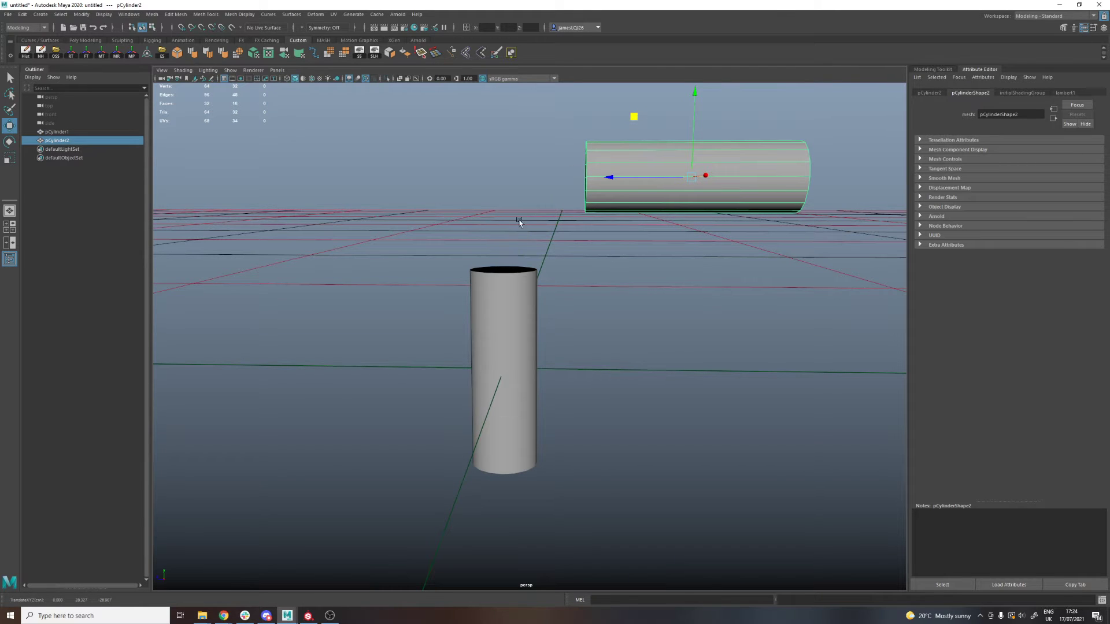
pyautogui.moveTo(603, 247)
pyautogui.keyDown('alt'); pyautogui.mouseDown()
pyautogui.moveTo(619, 235)
pyautogui.moveTo(602, 243)
pyautogui.mouseUp(); pyautogui.keyUp('alt')
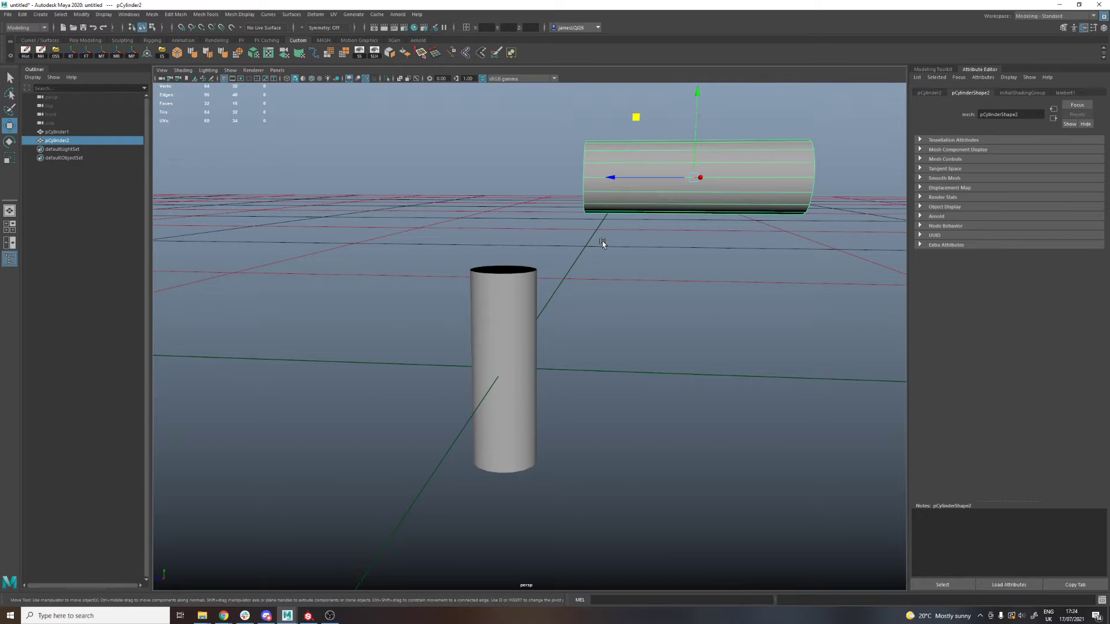
pyautogui.keyDown('alt'); pyautogui.moveTo(616, 237); pyautogui.dragTo(561, 232); pyautogui.keyUp('alt')
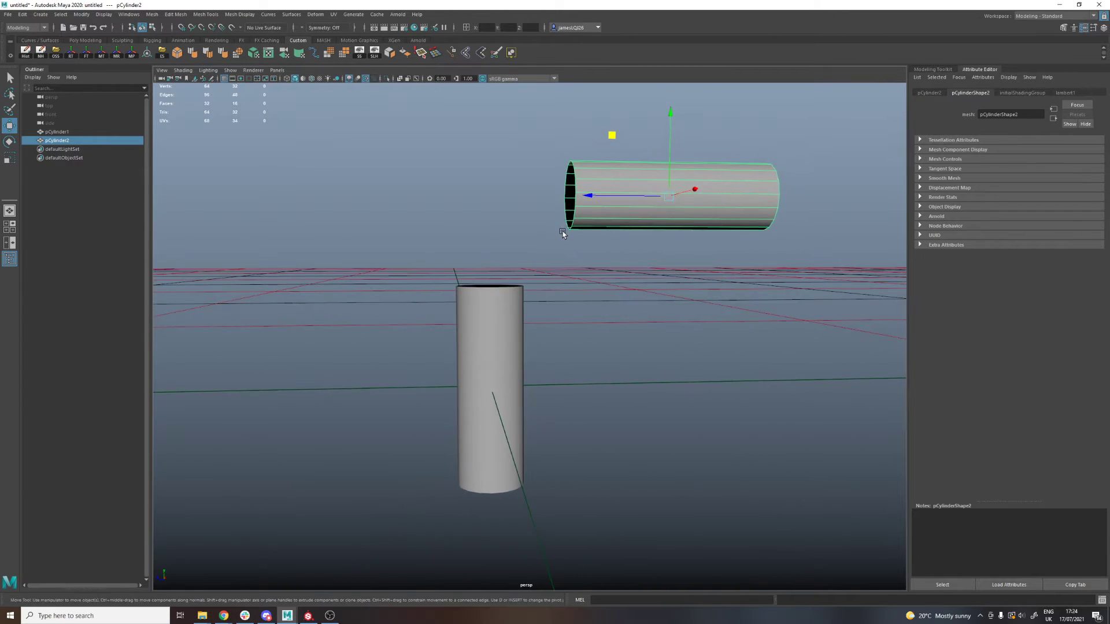
# Combine the two cylinders into a single mesh and delete its construction history.
pyautogui.keyDown('shift'); pyautogui.click(503, 315); pyautogui.keyUp('shift')
pyautogui.keyDown('shift'); pyautogui.moveTo(509, 195); pyautogui.dragTo(511, 377, button='right'); pyautogui.keyUp('shift')
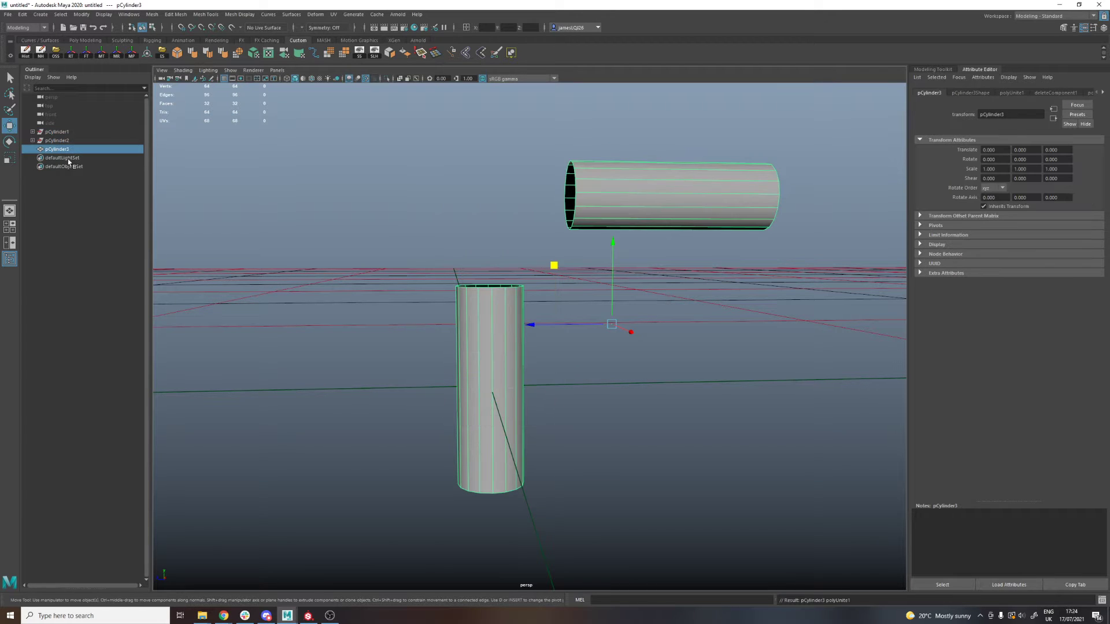
pyautogui.click(25, 52)
# Bridge the facing open edge loops of the horizontal and vertical cylinders.
pyautogui.keyDown('alt'); pyautogui.moveTo(564, 261); pyautogui.dragTo(572, 257); pyautogui.keyUp('alt')
pyautogui.click(486, 181)
pyautogui.keyDown('alt'); pyautogui.moveTo(485, 182); pyautogui.dragTo(518, 197); pyautogui.keyUp('alt')
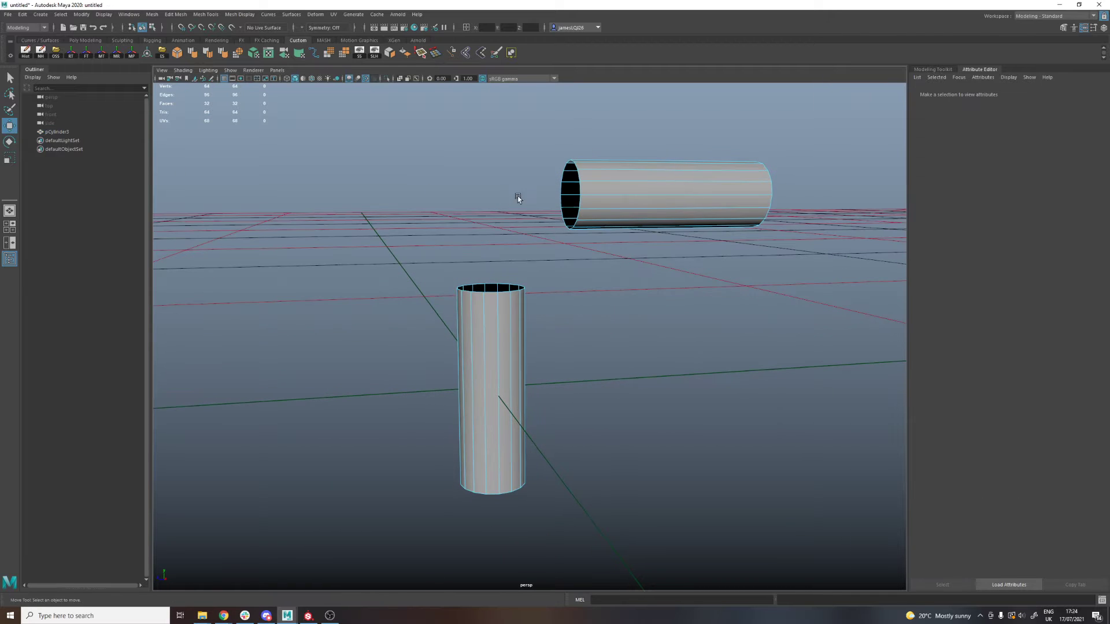
pyautogui.doubleClick(559, 187)
pyautogui.keyDown('shift'); pyautogui.doubleClick(498, 284); pyautogui.keyUp('shift')
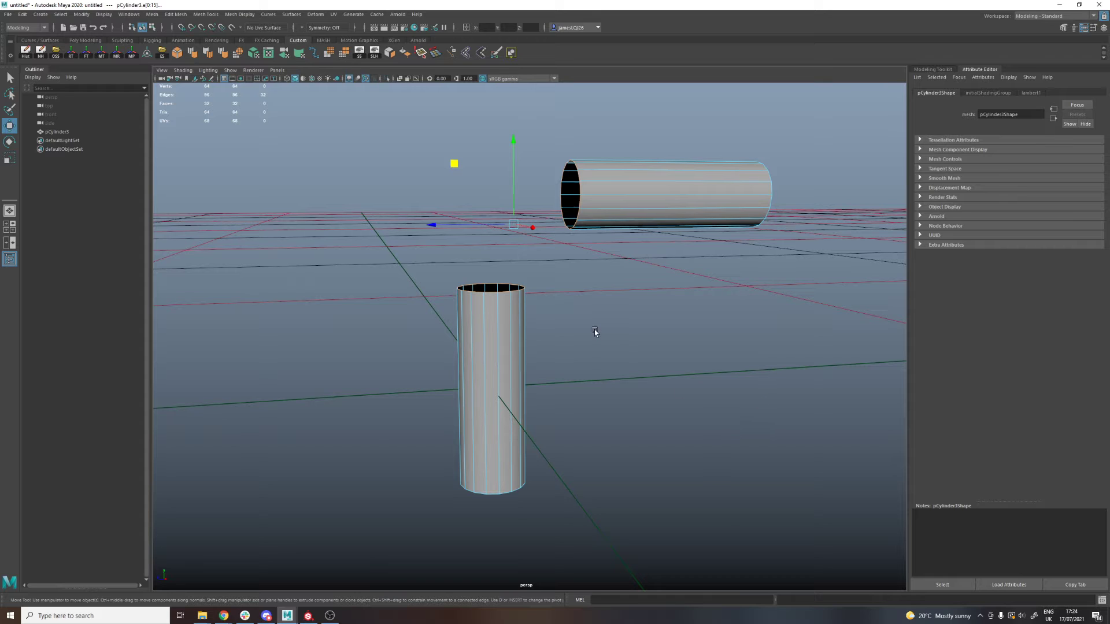
pyautogui.keyDown('shift'); pyautogui.rightClick(568, 263); pyautogui.keyUp('shift')
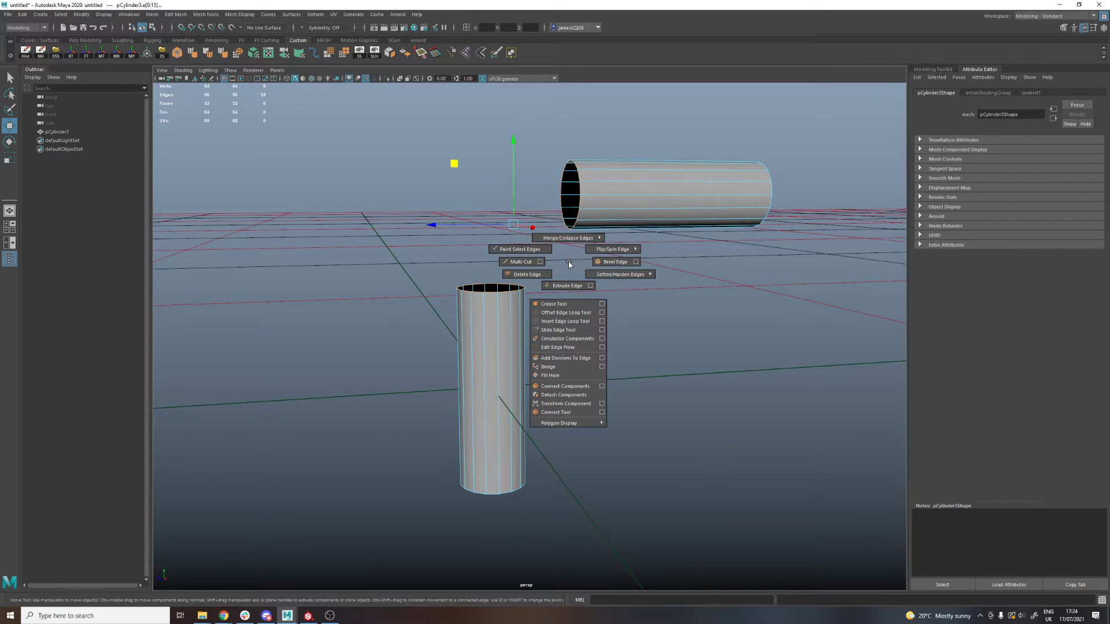
pyautogui.click(569, 369)
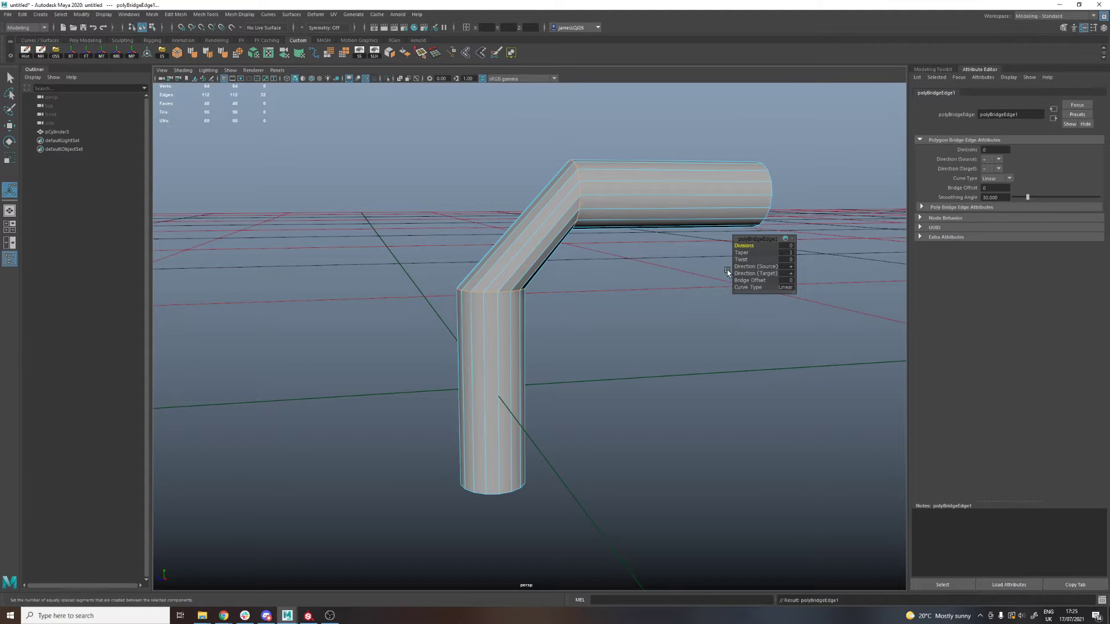
# Change the bridge to a curved type and raise its divisions to form a smooth elbow, returning to object mode.
pyautogui.click(788, 287)
pyautogui.click(804, 300)
pyautogui.moveTo(742, 243); pyautogui.dragTo(786, 248)
pyautogui.click(621, 321)
pyautogui.press('q')
pyautogui.moveTo(563, 220); pyautogui.dragTo(606, 205, button='right')
pyautogui.click(627, 338)
pyautogui.scroll(-4, 613, 322)
pyautogui.keyDown('alt'); pyautogui.moveTo(608, 317); pyautogui.dragTo(592, 316); pyautogui.keyUp('alt')
pyautogui.keyDown('alt'); pyautogui.moveTo(518, 317); pyautogui.dragTo(515, 294); pyautogui.keyUp('alt')
# Select all edges of the elbow pipe and soften them for smooth shading.
pyautogui.click(539, 256)
pyautogui.moveTo(464, 209); pyautogui.dragTo(425, 102, button='right')
pyautogui.moveTo(434, 324); pyautogui.dragTo(619, 162)
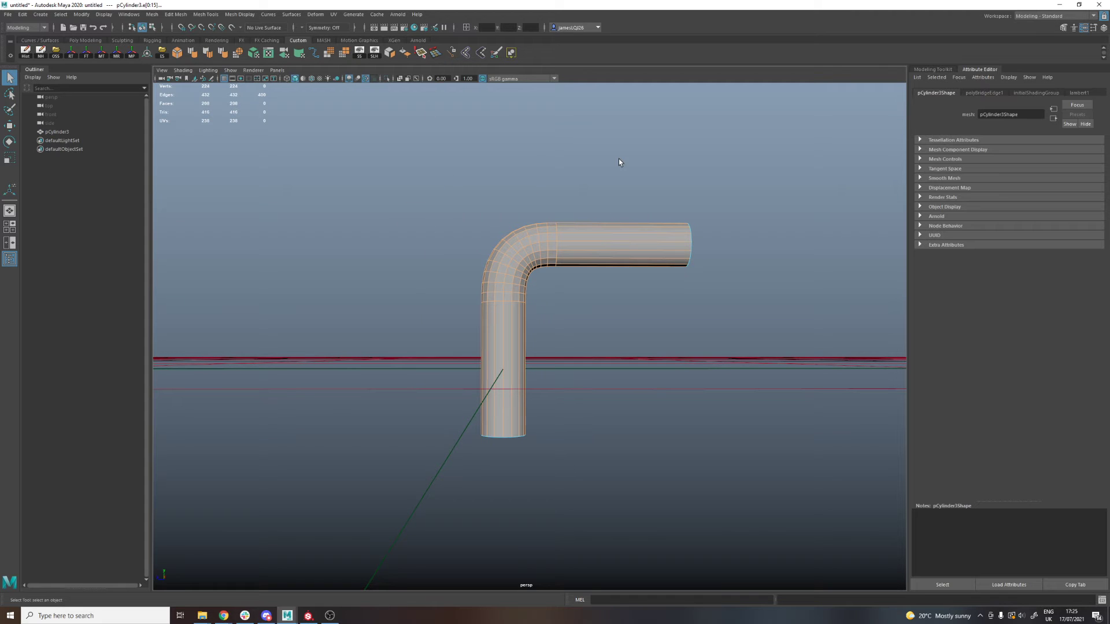
pyautogui.click(196, 57)
pyautogui.keyDown('shift'); pyautogui.moveTo(455, 212); pyautogui.dragTo(542, 167, button='right'); pyautogui.keyUp('shift')
pyautogui.click(541, 167)
# Delete the bridged elbow pipe from the scene.
pyautogui.keyDown('alt'); pyautogui.moveTo(573, 202); pyautogui.dragTo(564, 238); pyautogui.keyUp('alt')
pyautogui.click(556, 246)
pyautogui.press('Delete')
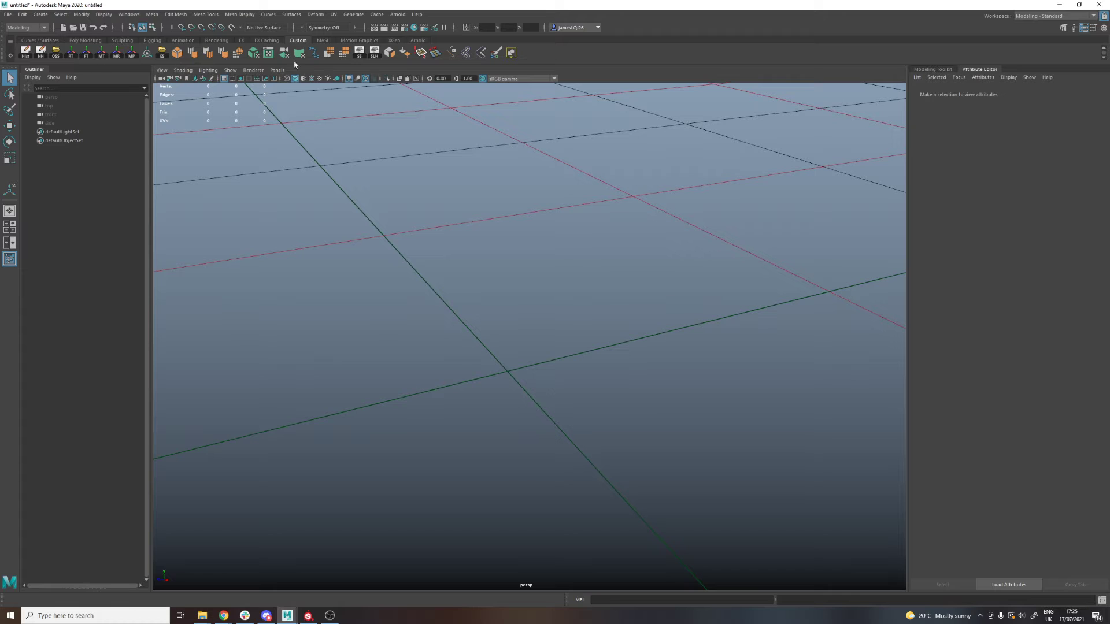
pyautogui.click(30, 27)
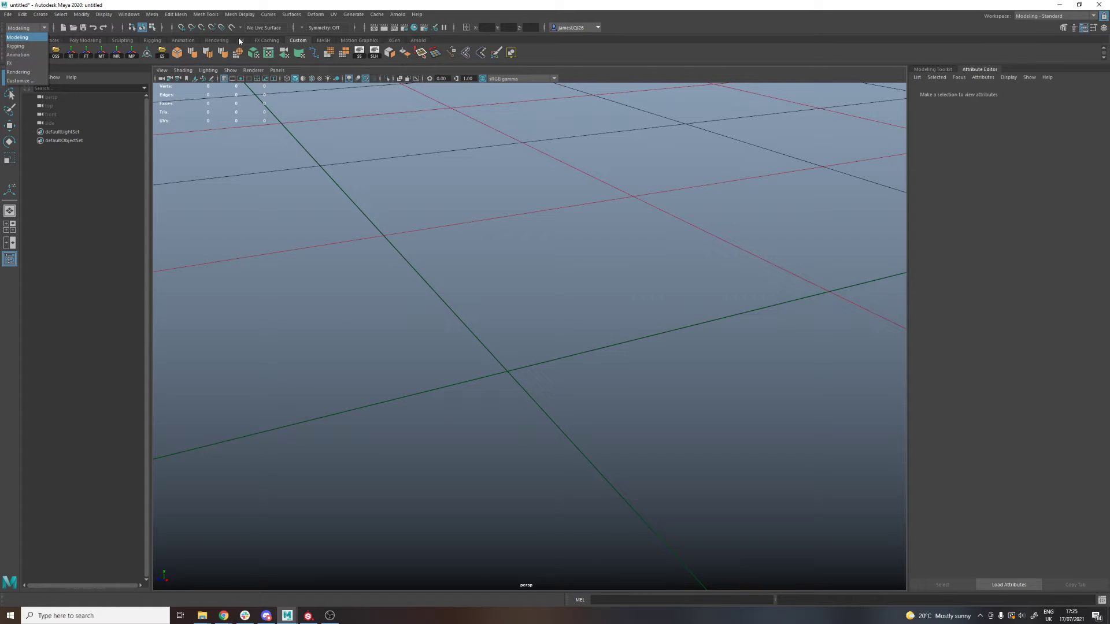
pyautogui.click(384, 62)
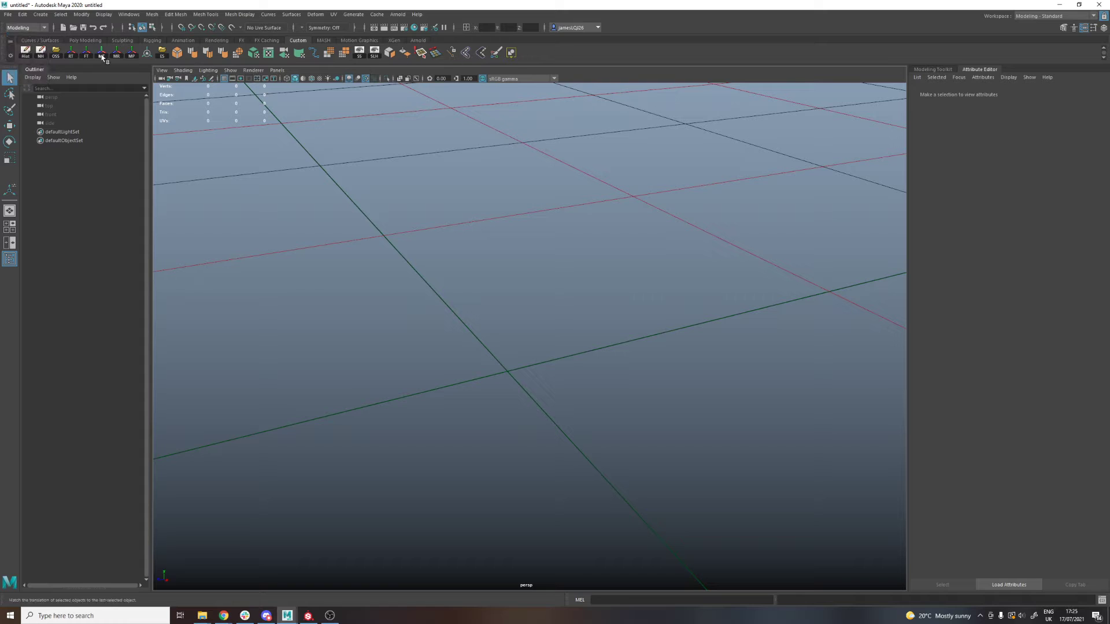
# Draw a winding curve with several bends across the grid using the EP Curve tool.
pyautogui.click(40, 41)
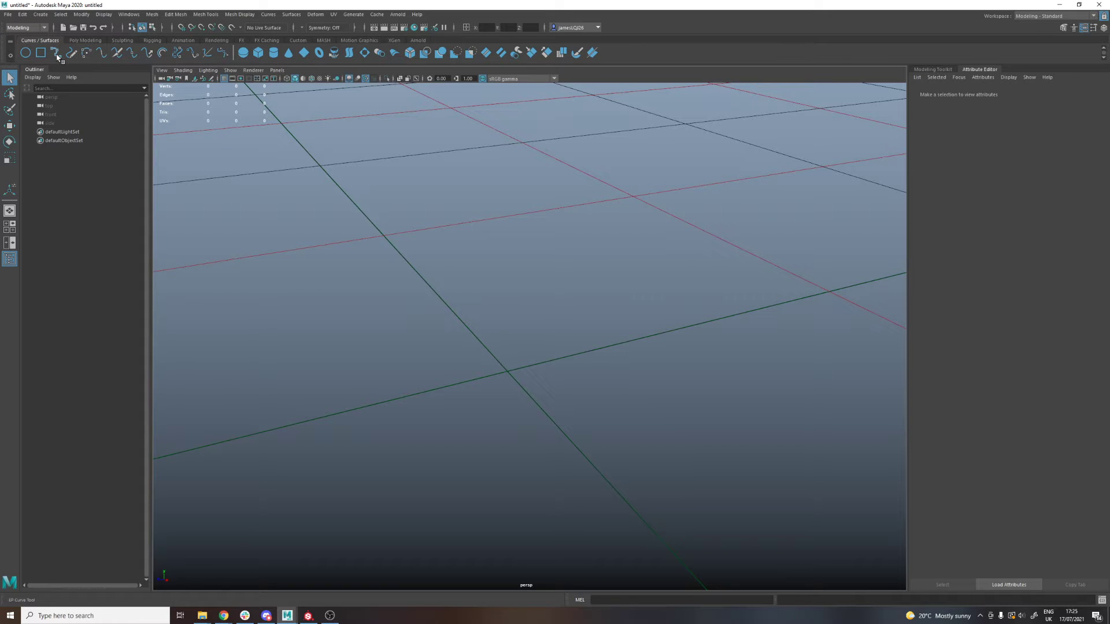
pyautogui.click(56, 53)
pyautogui.scroll(-5, 392, 278)
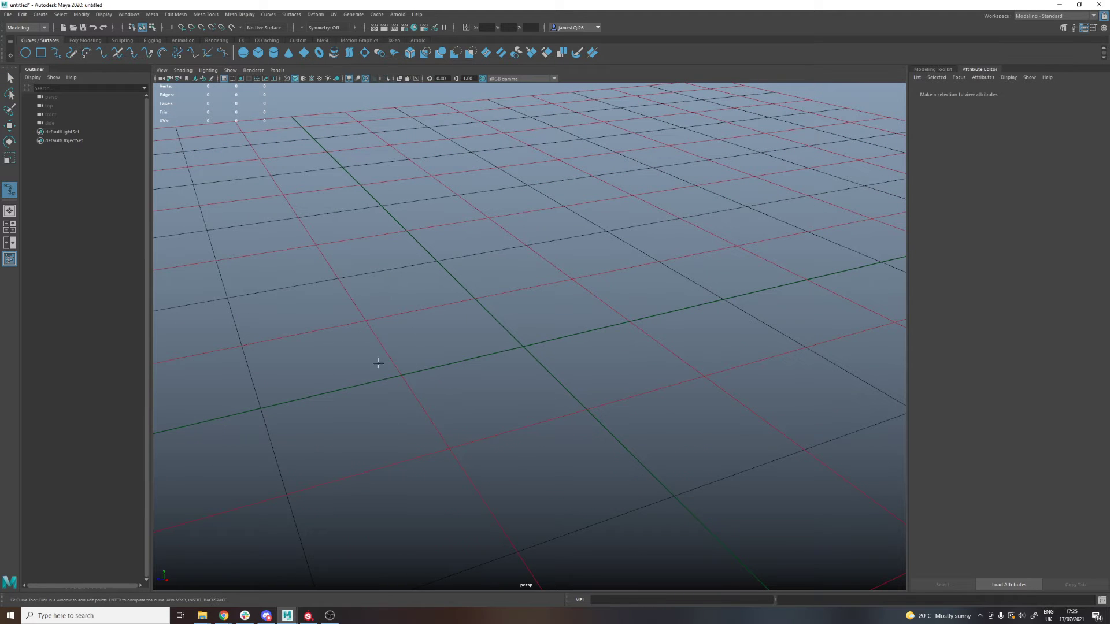
pyautogui.click(403, 451)
pyautogui.click(445, 337)
pyautogui.click(525, 321)
pyautogui.click(603, 340)
pyautogui.click(656, 325)
pyautogui.click(655, 270)
pyautogui.click(608, 239)
pyautogui.click(553, 241)
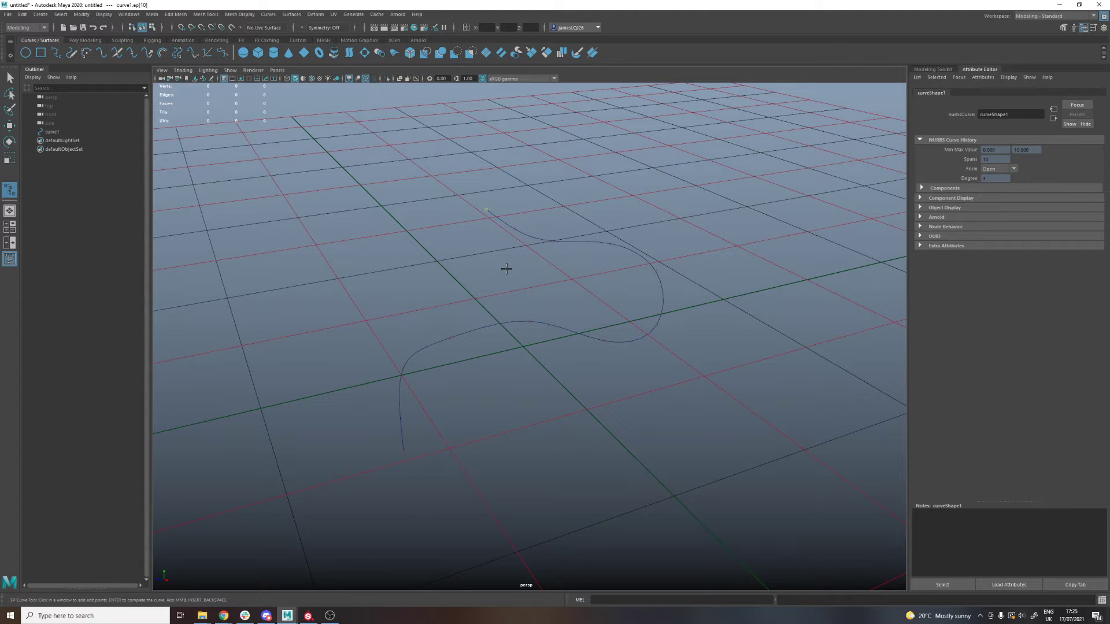
pyautogui.press('Return')
# Create a polygon cylinder and move it close to the near end of the curve.
pyautogui.keyDown('alt'); pyautogui.moveTo(511, 285); pyautogui.dragTo(406, 313); pyautogui.keyUp('alt')
pyautogui.click(441, 253)
pyautogui.keyDown('shift'); pyautogui.moveTo(441, 253); pyautogui.dragTo(339, 250, button='right'); pyautogui.keyUp('shift')
pyautogui.keyDown('alt'); pyautogui.moveTo(595, 405); pyautogui.dragTo(615, 374); pyautogui.keyUp('alt')
pyautogui.press('w')
pyautogui.moveTo(494, 390); pyautogui.dragTo(320, 498)
pyautogui.press('f')
pyautogui.keyDown('alt'); pyautogui.moveTo(432, 470); pyautogui.dragTo(431, 424, button='right'); pyautogui.keyUp('alt')
pyautogui.keyDown('alt'); pyautogui.moveTo(431, 423); pyautogui.dragTo(545, 441); pyautogui.keyUp('alt')
pyautogui.moveTo(602, 375); pyautogui.dragTo(565, 364)
# Scale the cylinder down along its height to a short disc and rotate it onto its side.
pyautogui.press('e')
pyautogui.press('r')
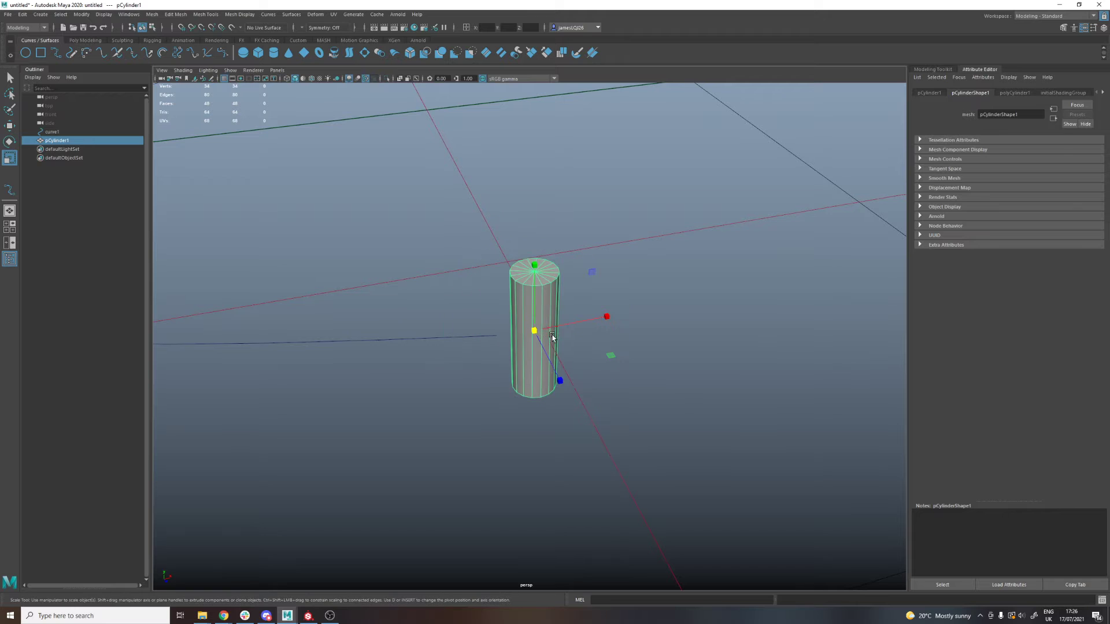
pyautogui.moveTo(532, 269); pyautogui.dragTo(532, 336)
pyautogui.press('e')
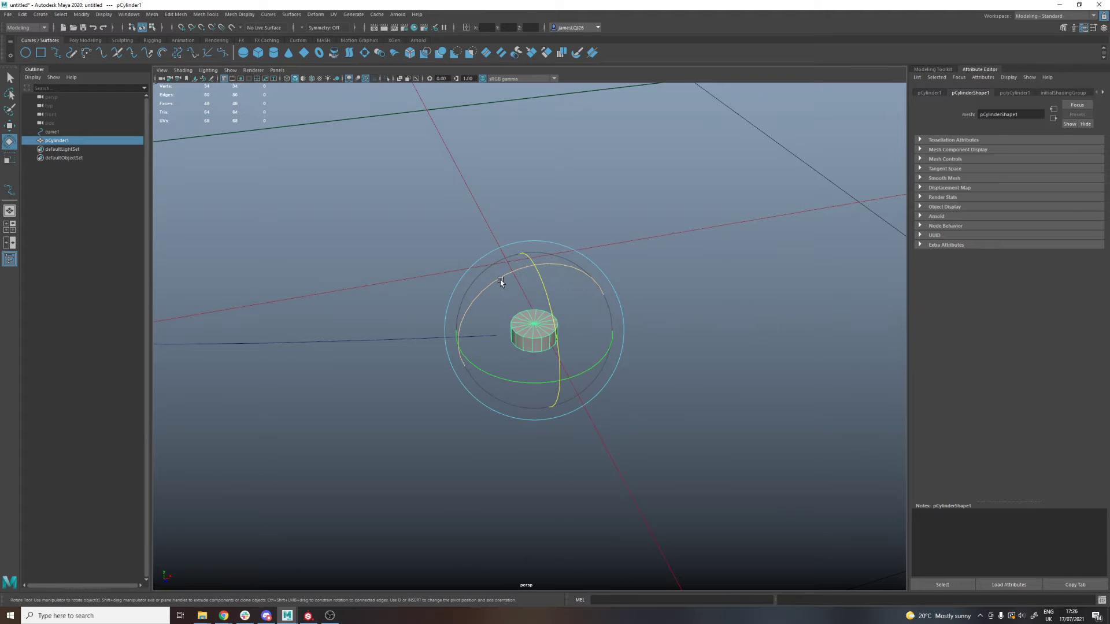
pyautogui.moveTo(501, 280); pyautogui.dragTo(527, 399)
# Position the disc at the curve's end with its flat side facing along the curve.
pyautogui.keyDown('alt'); pyautogui.moveTo(620, 387); pyautogui.dragTo(626, 396); pyautogui.keyUp('alt')
pyautogui.press('w')
pyautogui.moveTo(559, 257); pyautogui.dragTo(570, 293)
pyautogui.press('w')
pyautogui.click(649, 285)
pyautogui.moveTo(648, 285); pyautogui.dragTo(600, 265)
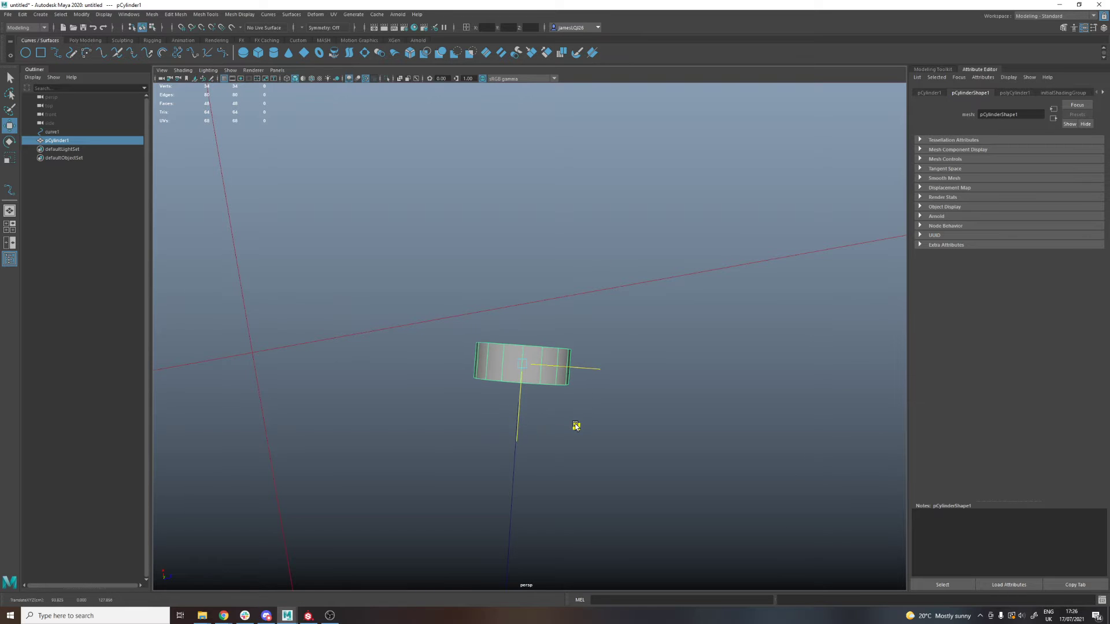
pyautogui.keyDown('alt'); pyautogui.moveTo(584, 436); pyautogui.dragTo(682, 398); pyautogui.keyUp('alt')
# Select the disc's cap faces facing the curve together with the curve, and extrude the faces along it.
pyautogui.press('q')
pyautogui.moveTo(643, 248); pyautogui.dragTo(641, 275, button='right')
pyautogui.keyDown('alt'); pyautogui.moveTo(641, 275); pyautogui.dragTo(560, 379); pyautogui.keyUp('alt')
pyautogui.moveTo(591, 332); pyautogui.dragTo(591, 333)
pyautogui.keyDown('alt'); pyautogui.moveTo(662, 299); pyautogui.dragTo(594, 344); pyautogui.keyUp('alt')
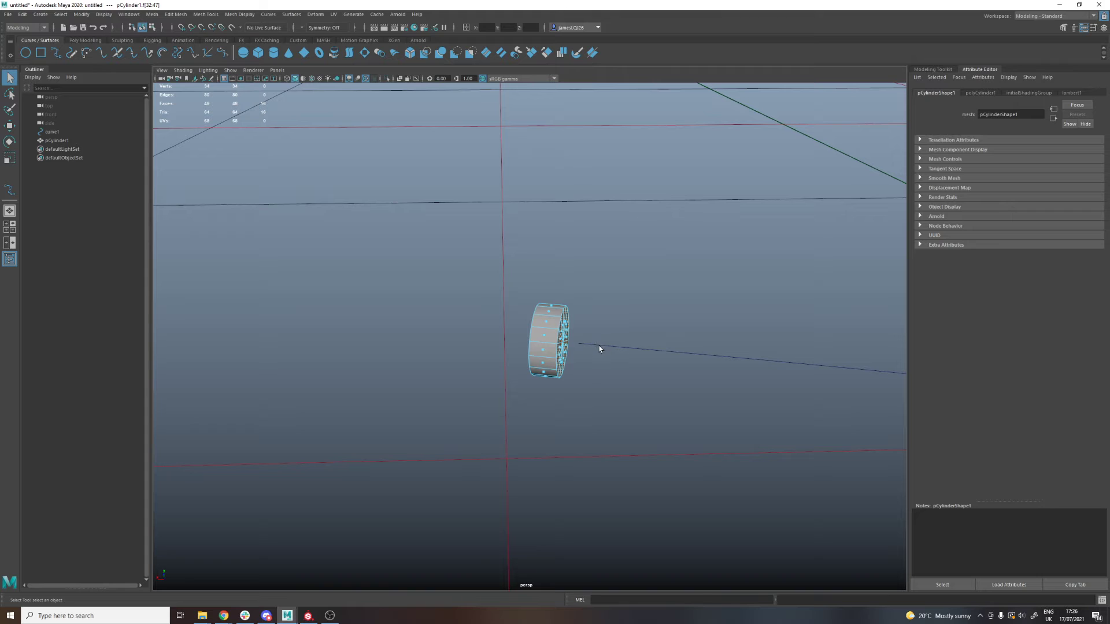
pyautogui.click(600, 347)
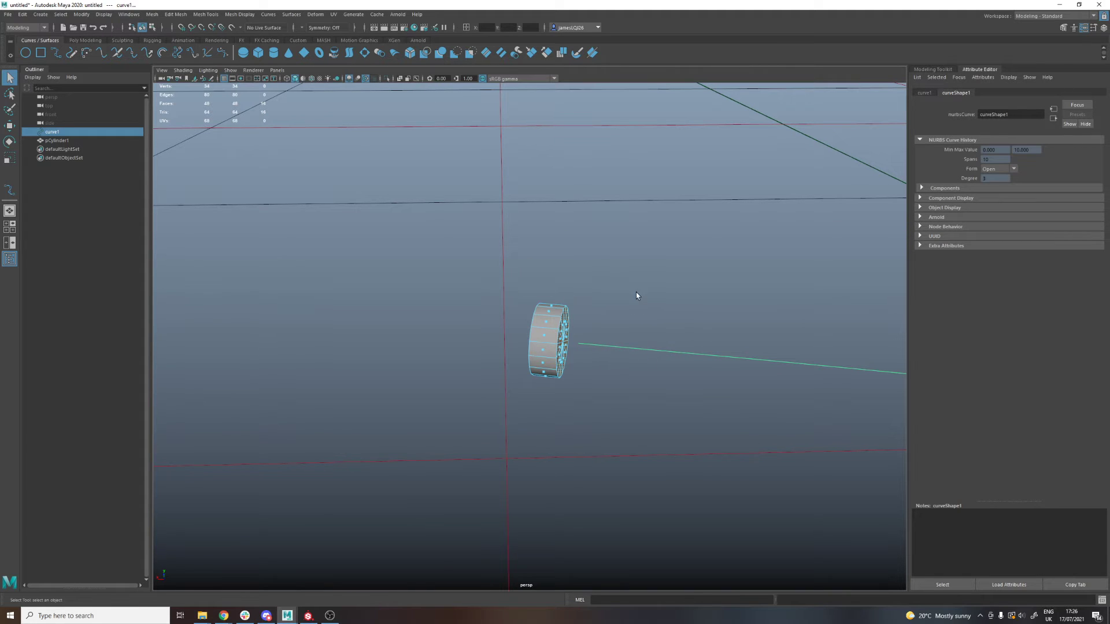
pyautogui.keyDown('shift'); pyautogui.rightClick(628, 235); pyautogui.keyUp('shift')
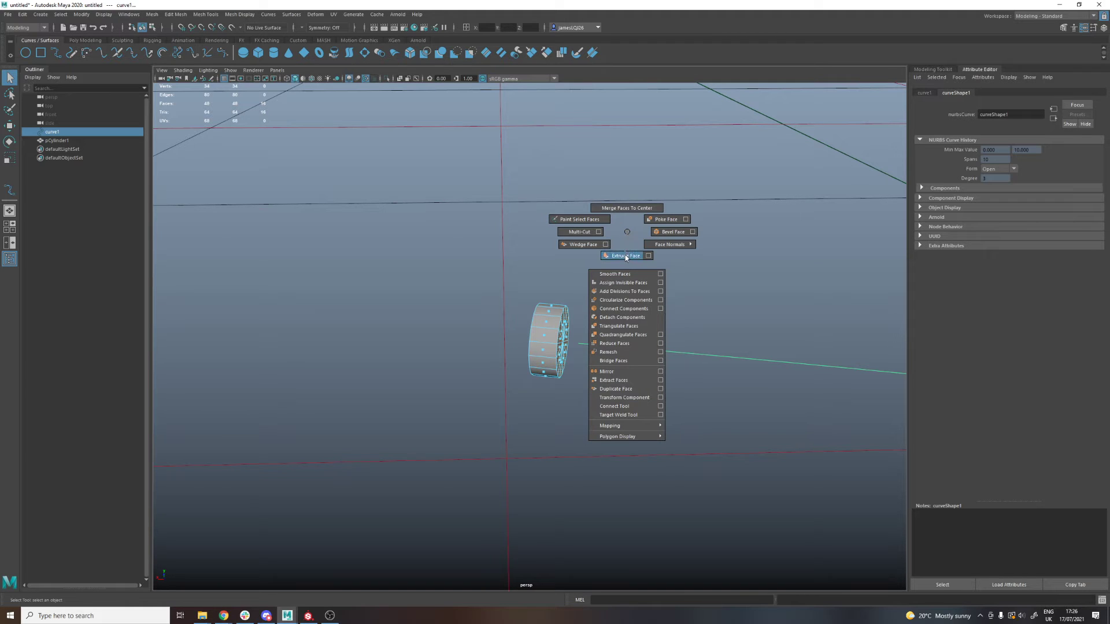
pyautogui.keyDown('shift'); pyautogui.moveTo(625, 258); pyautogui.dragTo(624, 255, button='right'); pyautogui.keyUp('shift')
pyautogui.scroll(-3, 615, 273)
pyautogui.keyDown('alt'); pyautogui.moveTo(369, 280); pyautogui.dragTo(353, 307); pyautogui.keyUp('alt')
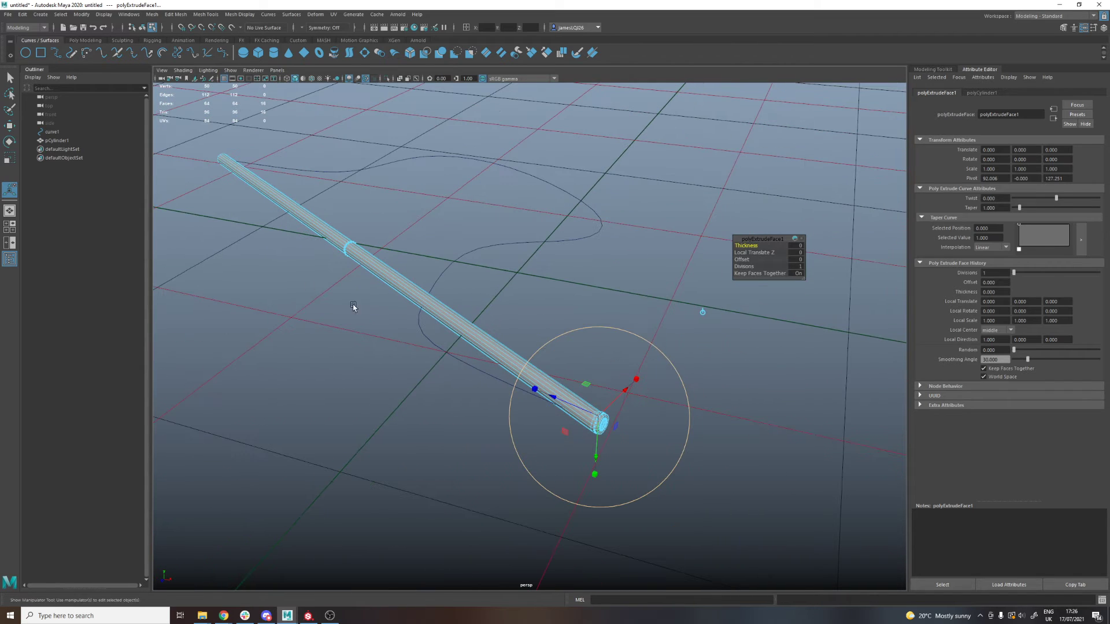
pyautogui.keyDown('alt'); pyautogui.moveTo(403, 239); pyautogui.dragTo(549, 272); pyautogui.keyUp('alt')
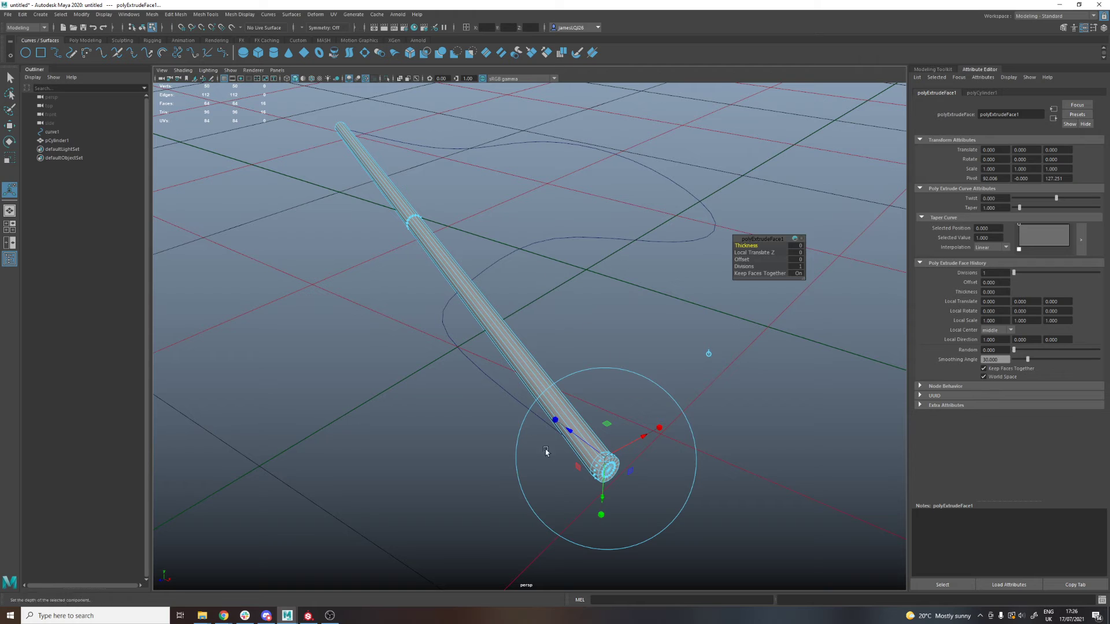
# Set the extrusion's divisions to 100 so the pipe follows the curve, and return to object mode.
pyautogui.moveTo(744, 266); pyautogui.dragTo(861, 265)
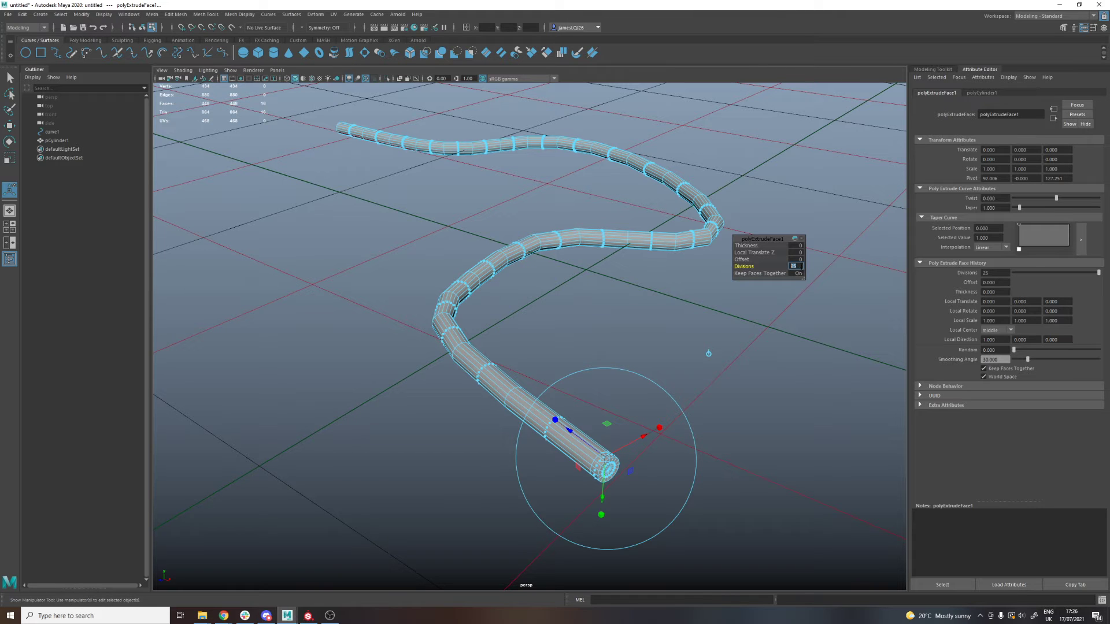
pyautogui.press('Return')
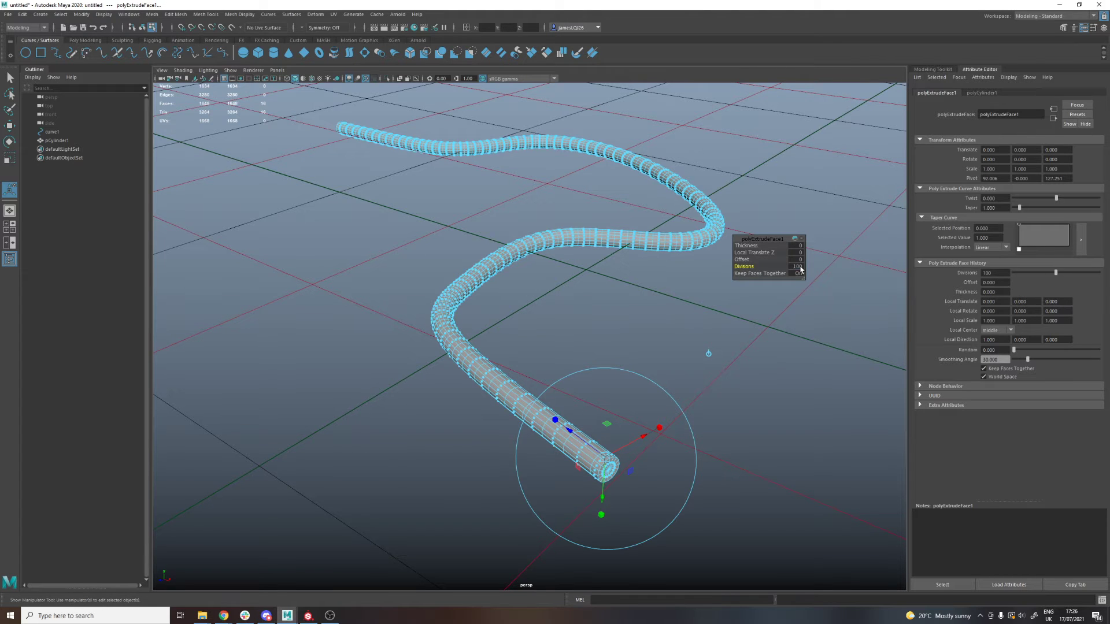
pyautogui.press('q')
pyautogui.moveTo(703, 160); pyautogui.dragTo(736, 150, button='right')
pyautogui.click(736, 150)
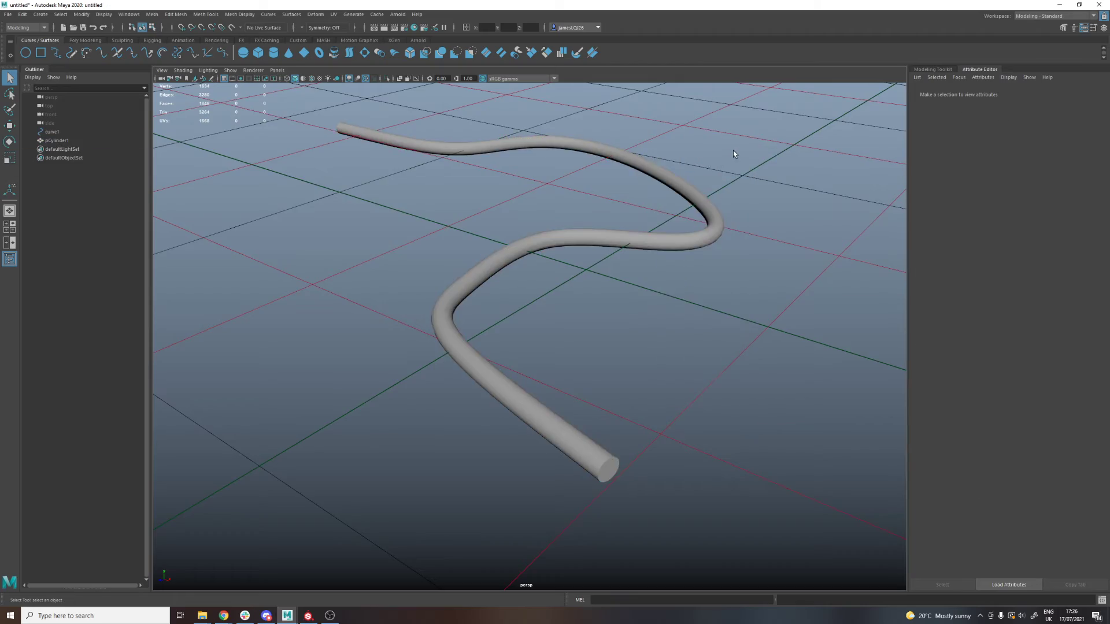
# Try moving the pipe mesh away from its guide curve, and undo the move.
pyautogui.scroll(-3, 550, 233)
pyautogui.keyDown('alt'); pyautogui.moveTo(549, 233); pyautogui.dragTo(522, 283); pyautogui.keyUp('alt')
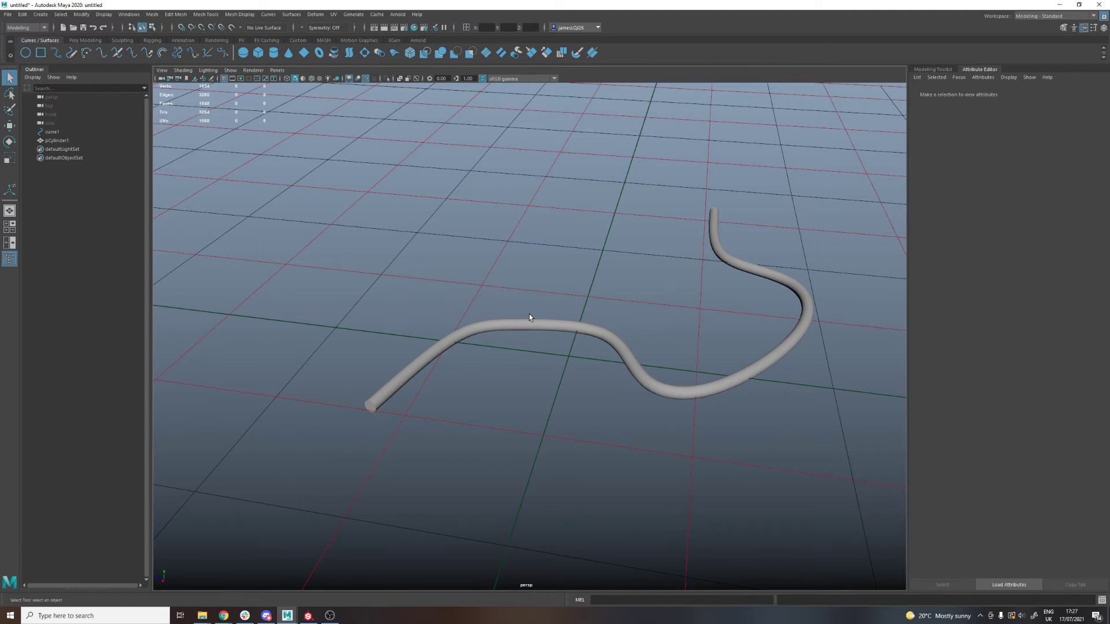
pyautogui.scroll(3, 511, 315)
pyautogui.keyDown('alt'); pyautogui.moveTo(468, 304); pyautogui.dragTo(490, 304); pyautogui.keyUp('alt')
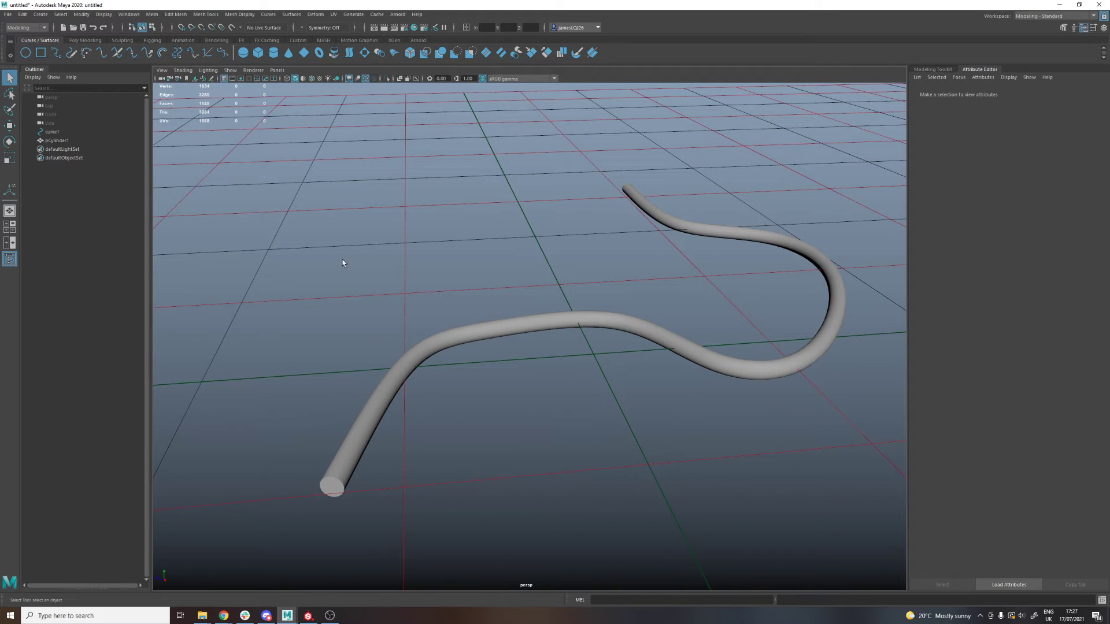
pyautogui.click(451, 347)
pyautogui.press('w')
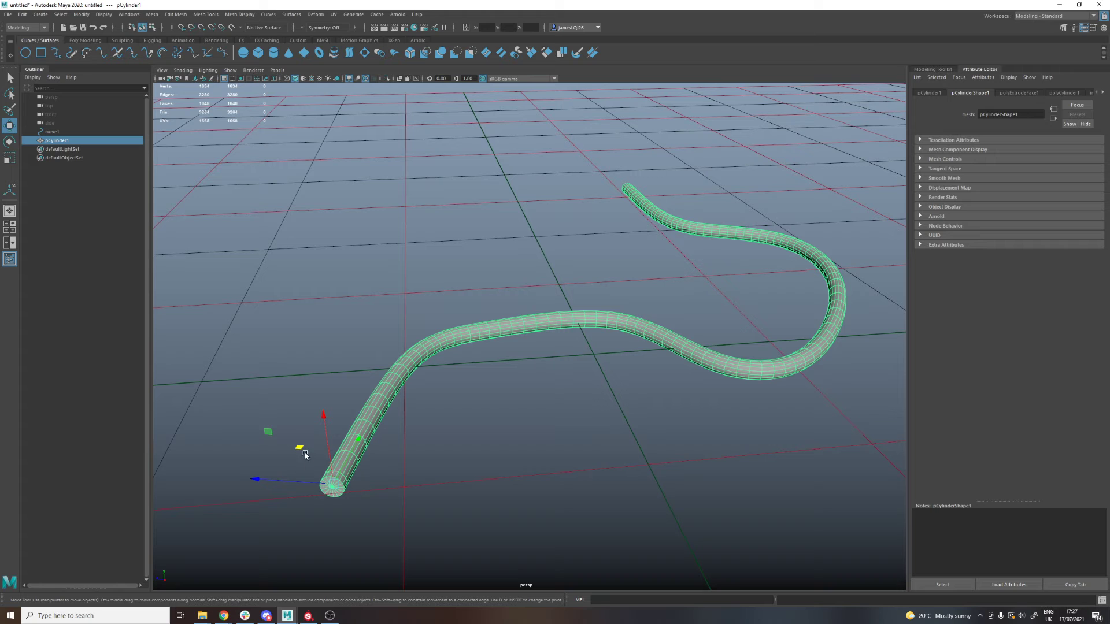
pyautogui.moveTo(298, 449); pyautogui.dragTo(304, 371)
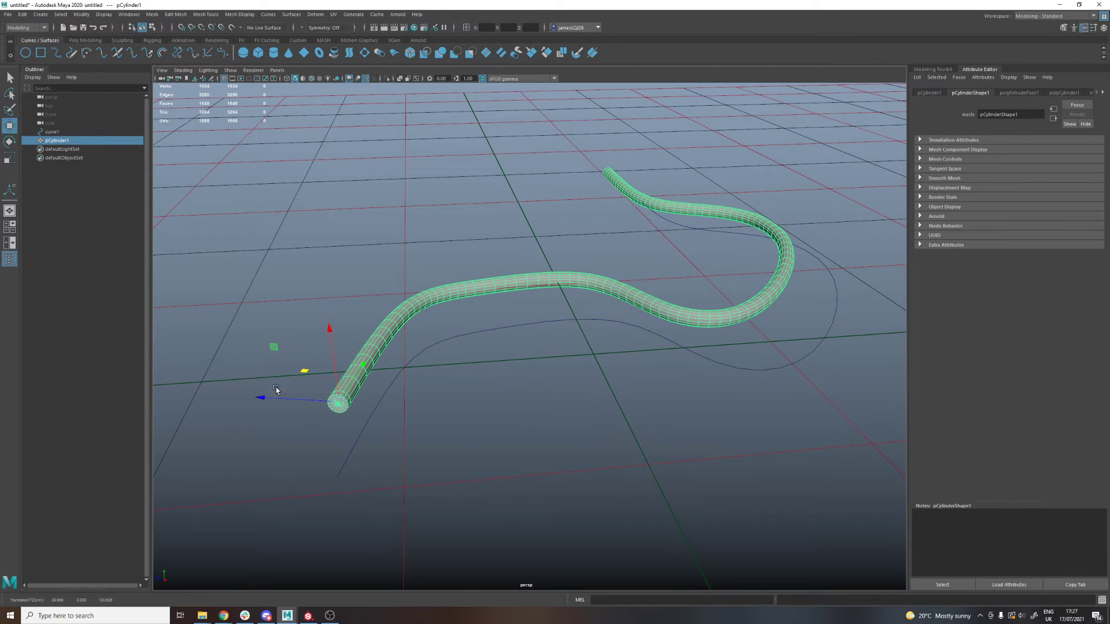
pyautogui.hotkey('ctrl', 'z')
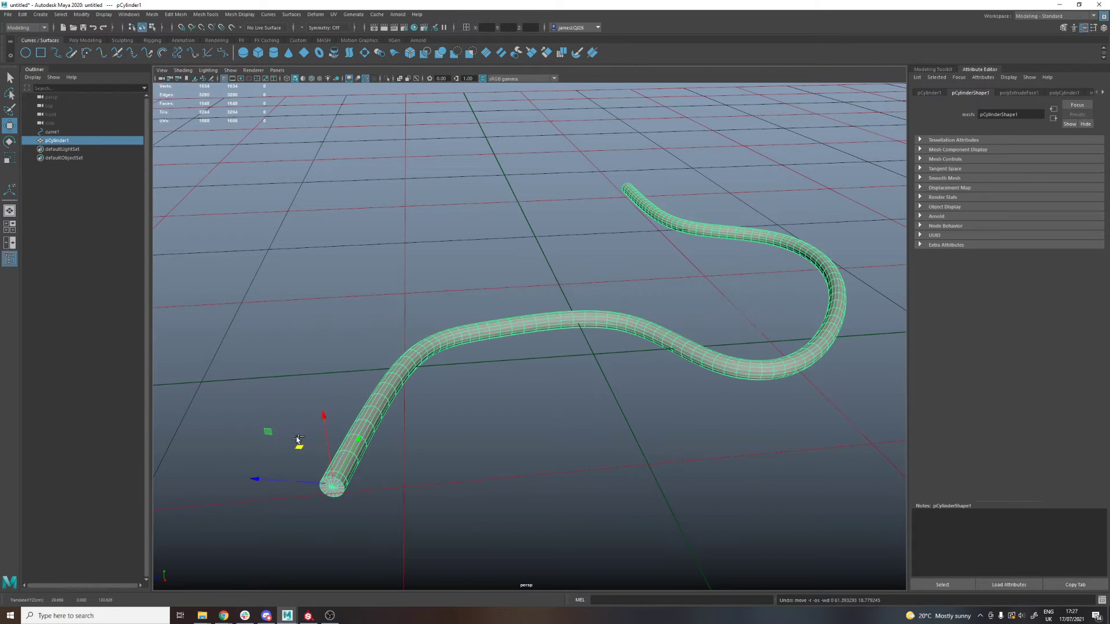
# Show the guide curve's control vertices in wireframe, try moving the one at the middle bend, and undo the move.
pyautogui.click(52, 132)
pyautogui.keyDown('alt'); pyautogui.moveTo(289, 176); pyautogui.dragTo(440, 167); pyautogui.keyUp('alt')
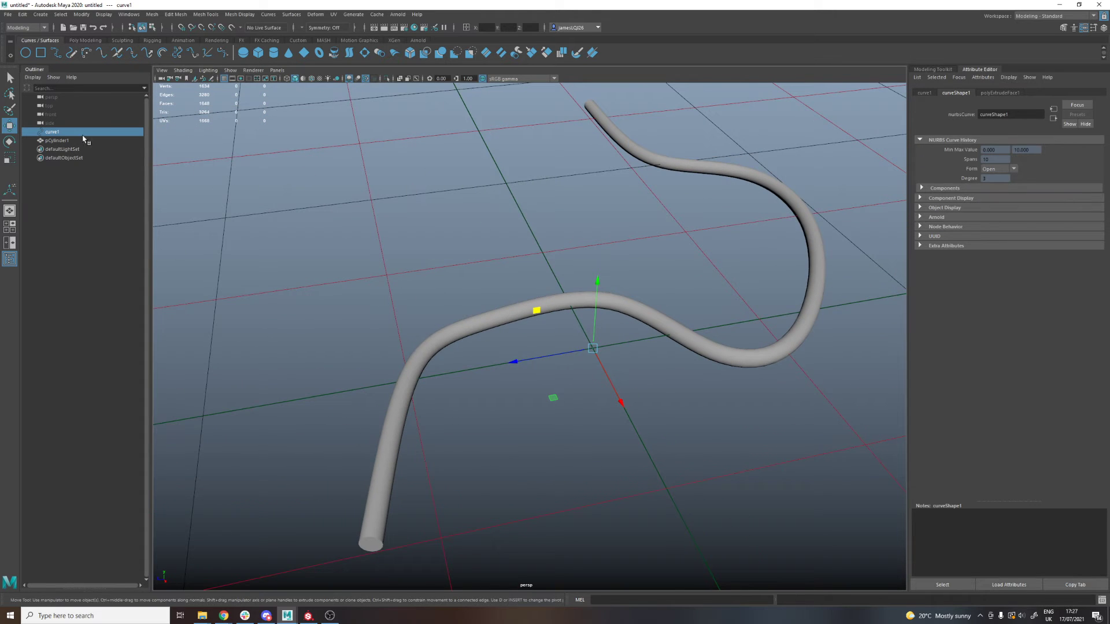
pyautogui.moveTo(478, 216); pyautogui.dragTo(409, 215, button='right')
pyautogui.press('4')
pyautogui.moveTo(312, 256)
pyautogui.keyDown('alt'); pyautogui.mouseDown()
pyautogui.moveTo(373, 291)
pyautogui.moveTo(521, 251)
pyautogui.moveTo(506, 268)
pyautogui.moveTo(542, 268)
pyautogui.moveTo(525, 265)
pyautogui.mouseUp(); pyautogui.keyUp('alt')
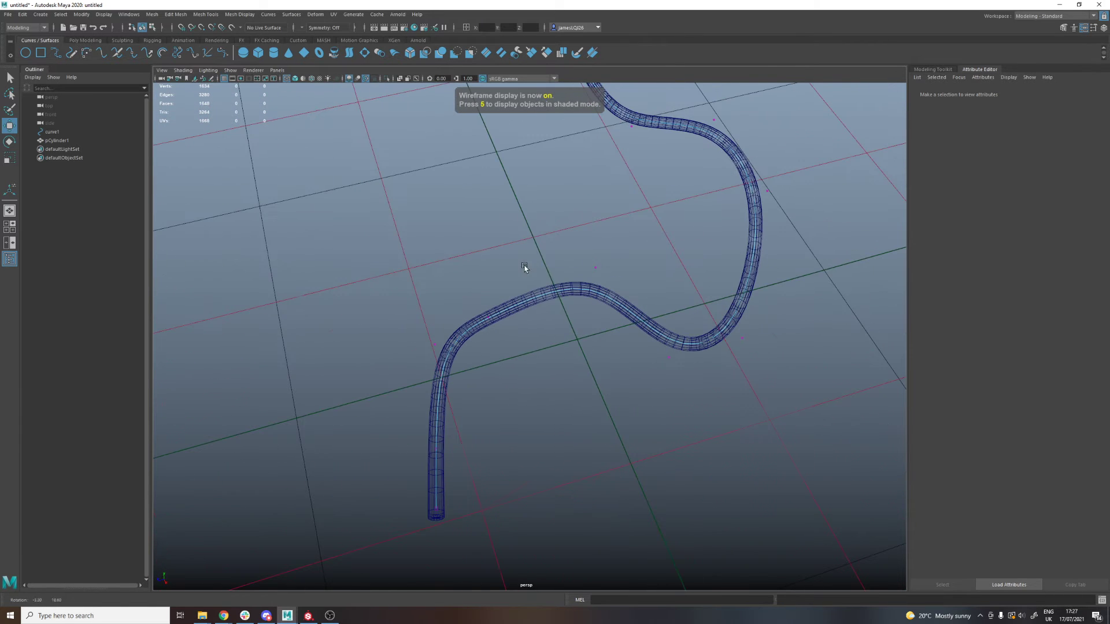
pyautogui.click(595, 267)
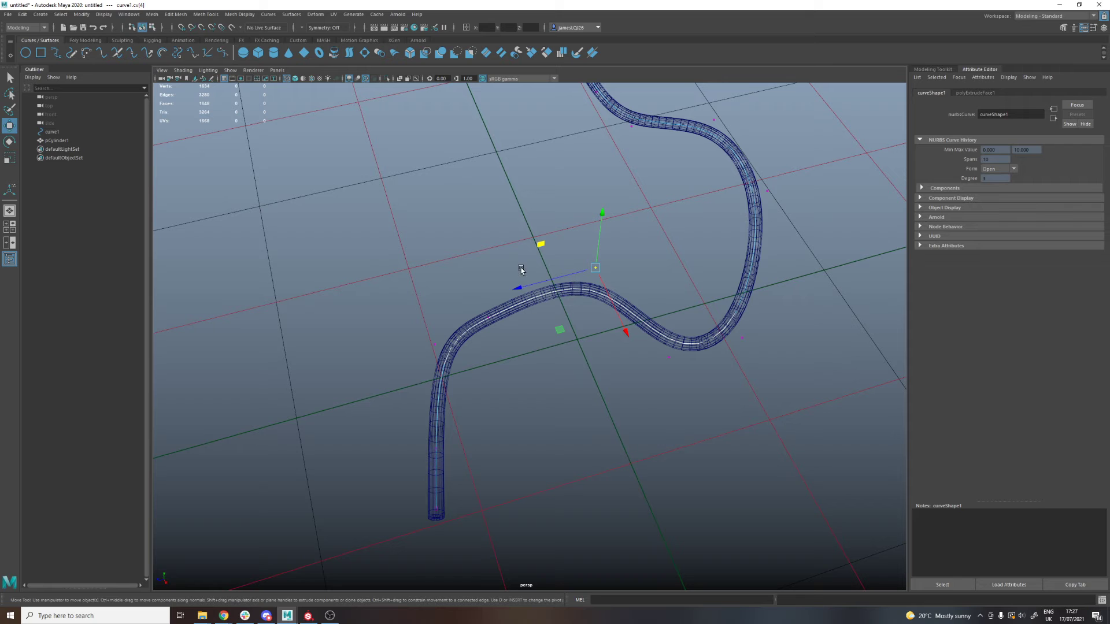
pyautogui.moveTo(558, 342); pyautogui.dragTo(486, 85)
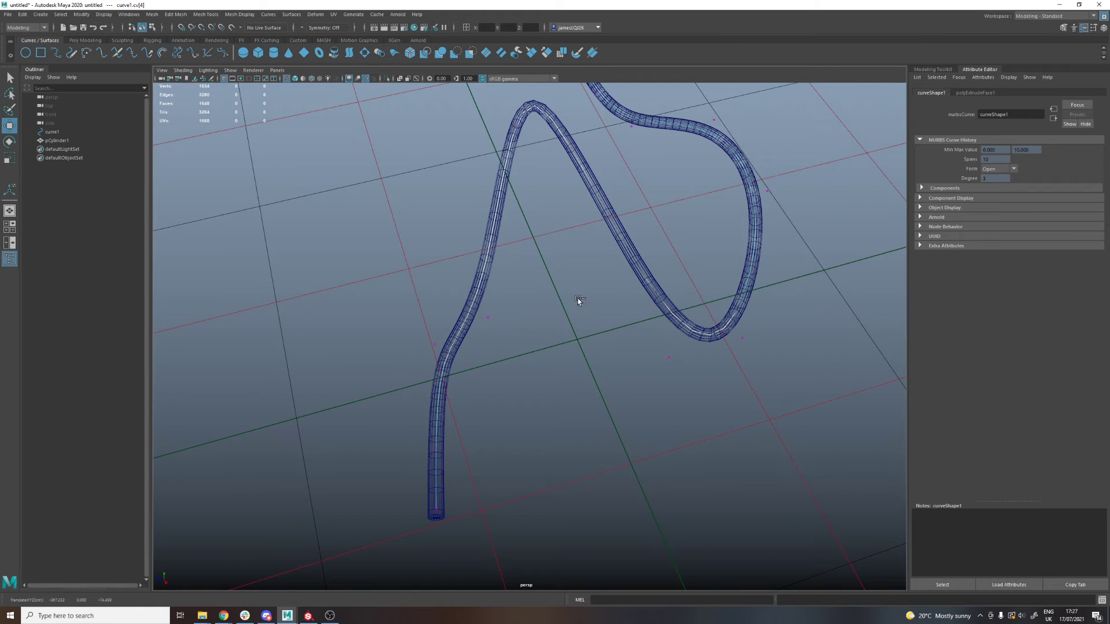
pyautogui.hotkey('ctrl', 'z')
pyautogui.keyDown('alt'); pyautogui.moveTo(584, 346); pyautogui.dragTo(626, 365); pyautogui.keyUp('alt')
# Return the viewport to shaded display and select the guide curve as an object.
pyautogui.press('q')
pyautogui.click(449, 277)
pyautogui.moveTo(449, 277)
pyautogui.keyDown('alt'); pyautogui.mouseDown()
pyautogui.moveTo(546, 351)
pyautogui.moveTo(348, 240)
pyautogui.mouseUp(); pyautogui.keyUp('alt')
pyautogui.press('5')
pyautogui.click(89, 133)
pyautogui.scroll(-3, 348, 258)
pyautogui.press('w')
pyautogui.moveTo(556, 385)
pyautogui.mouseDown()
pyautogui.moveTo(636, 398)
pyautogui.moveTo(619, 354)
pyautogui.moveTo(528, 375)
pyautogui.moveTo(561, 385)
pyautogui.moveTo(479, 363)
pyautogui.mouseUp()
# Delete the pipe mesh's construction history so it is independent of the guide curve.
pyautogui.click(63, 141)
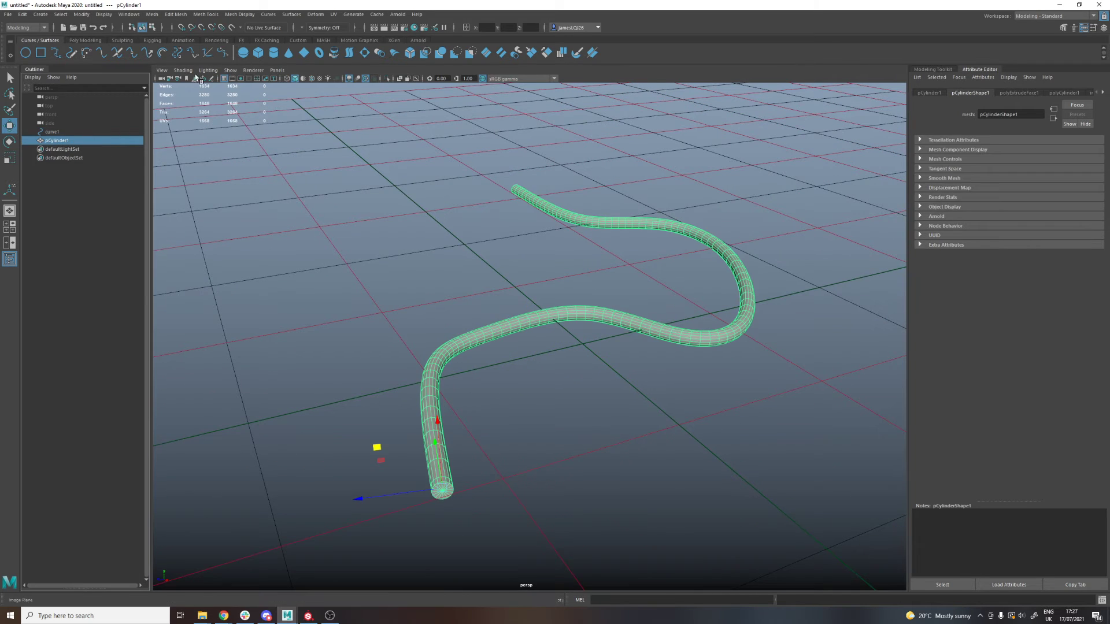
pyautogui.click(298, 41)
pyautogui.keyDown('alt'); pyautogui.moveTo(569, 344); pyautogui.dragTo(418, 301); pyautogui.keyUp('alt')
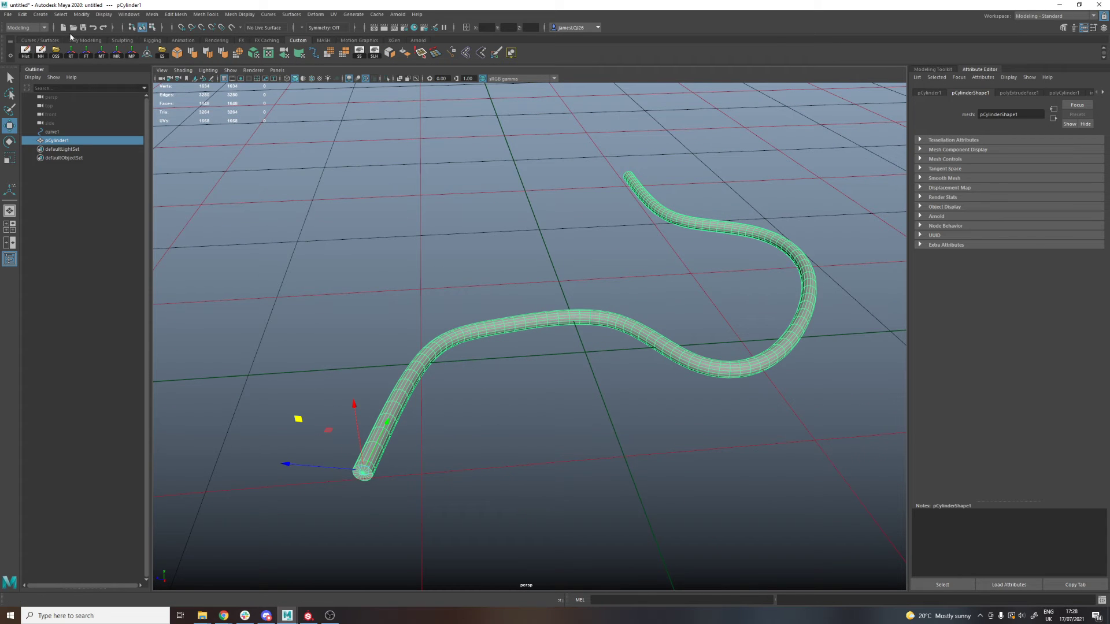
pyautogui.click(24, 15)
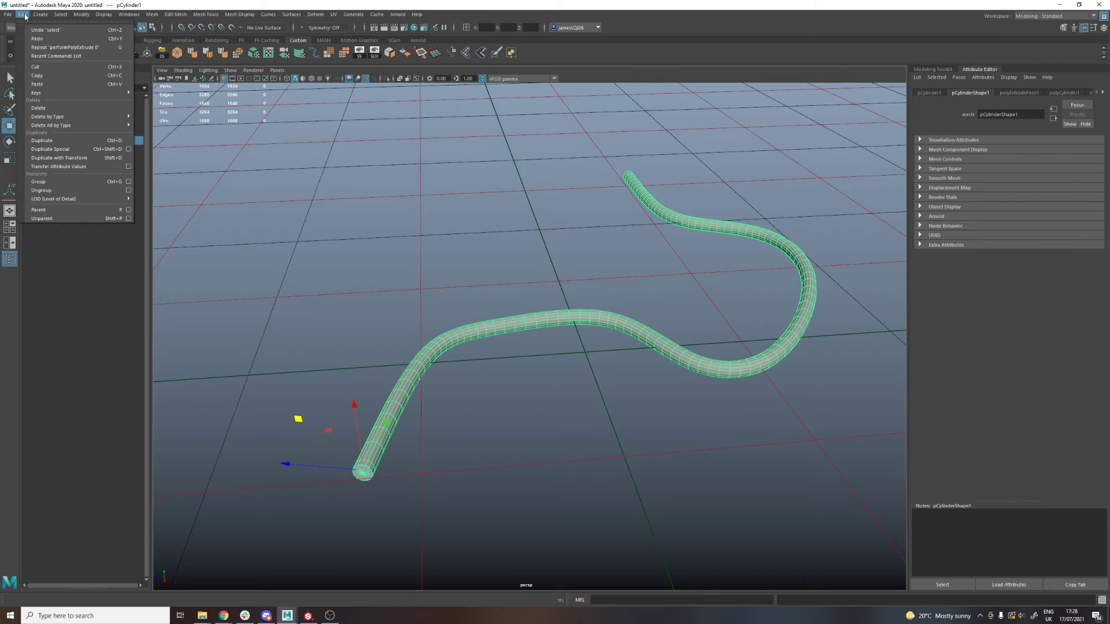
pyautogui.moveTo(115, 117)
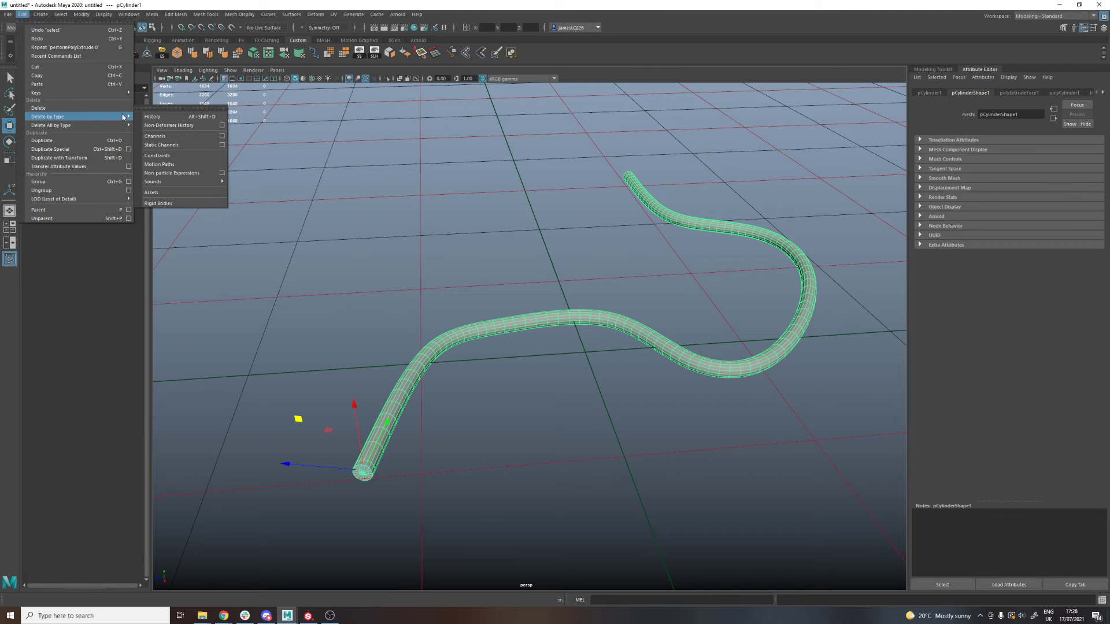
pyautogui.click(166, 117)
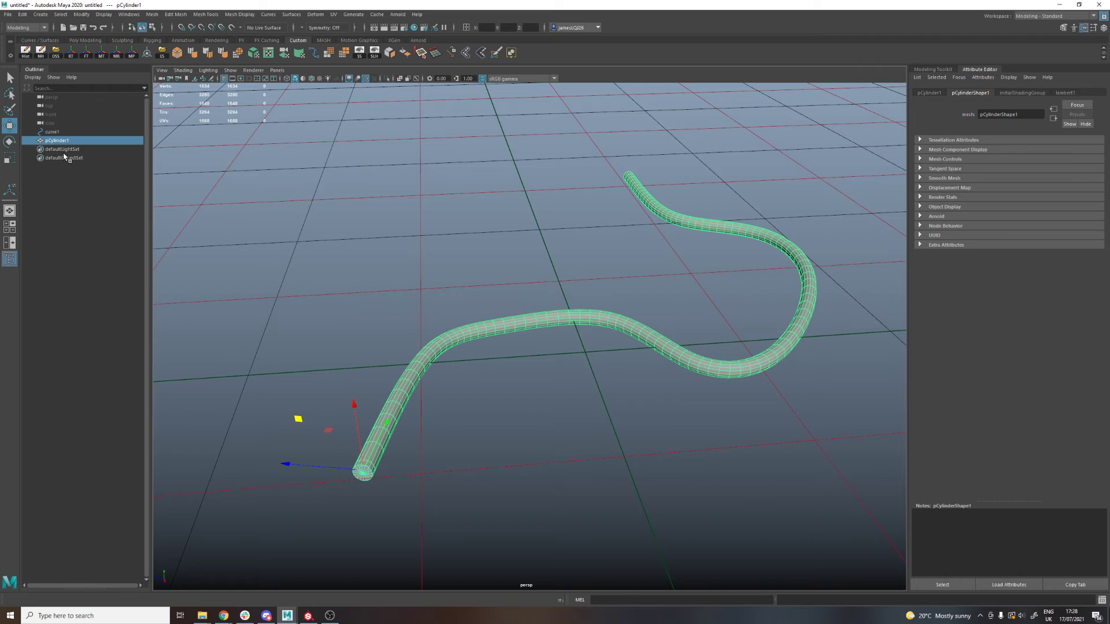
# Delete the guide curve and select the remaining pipe mesh.
pyautogui.click(58, 132)
pyautogui.moveTo(537, 395); pyautogui.dragTo(283, 292, button='middle')
pyautogui.press('Delete')
pyautogui.click(482, 329)
pyautogui.moveTo(518, 404)
pyautogui.keyDown('alt'); pyautogui.mouseDown()
pyautogui.moveTo(632, 405)
pyautogui.moveTo(510, 391)
pyautogui.moveTo(639, 404)
pyautogui.moveTo(533, 403)
pyautogui.mouseUp(); pyautogui.keyUp('alt')
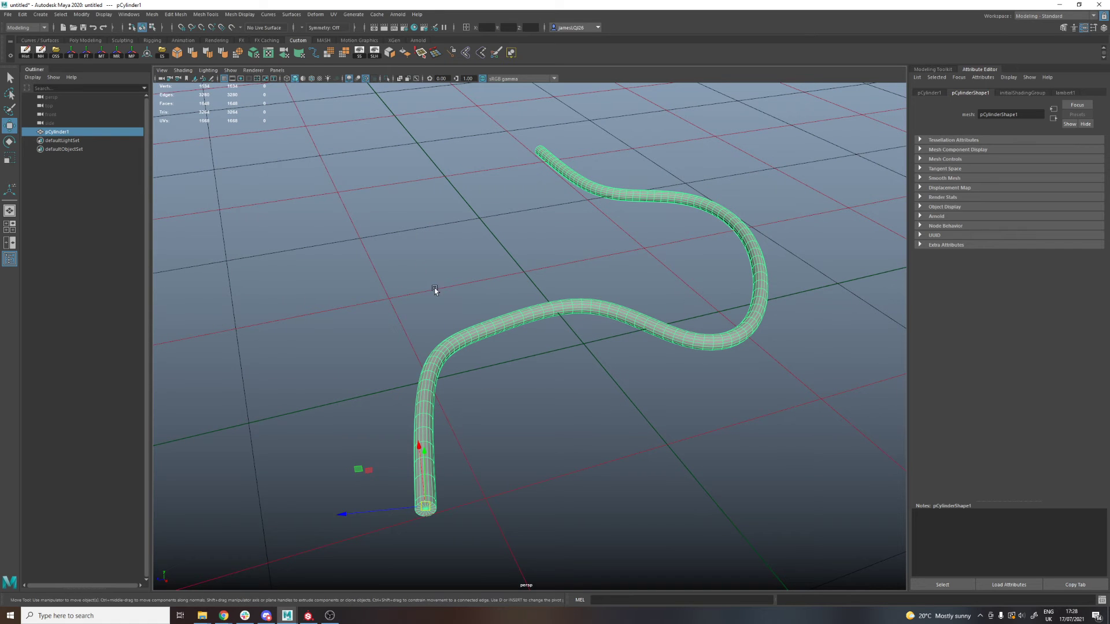
# Switch the pipe mesh to vertex mode and select all of its vertices.
pyautogui.moveTo(450, 241); pyautogui.dragTo(404, 236, button='right')
pyautogui.keyDown('alt'); pyautogui.moveTo(419, 248); pyautogui.dragTo(367, 478); pyautogui.keyUp('alt')
pyautogui.moveTo(302, 515); pyautogui.dragTo(823, 192)
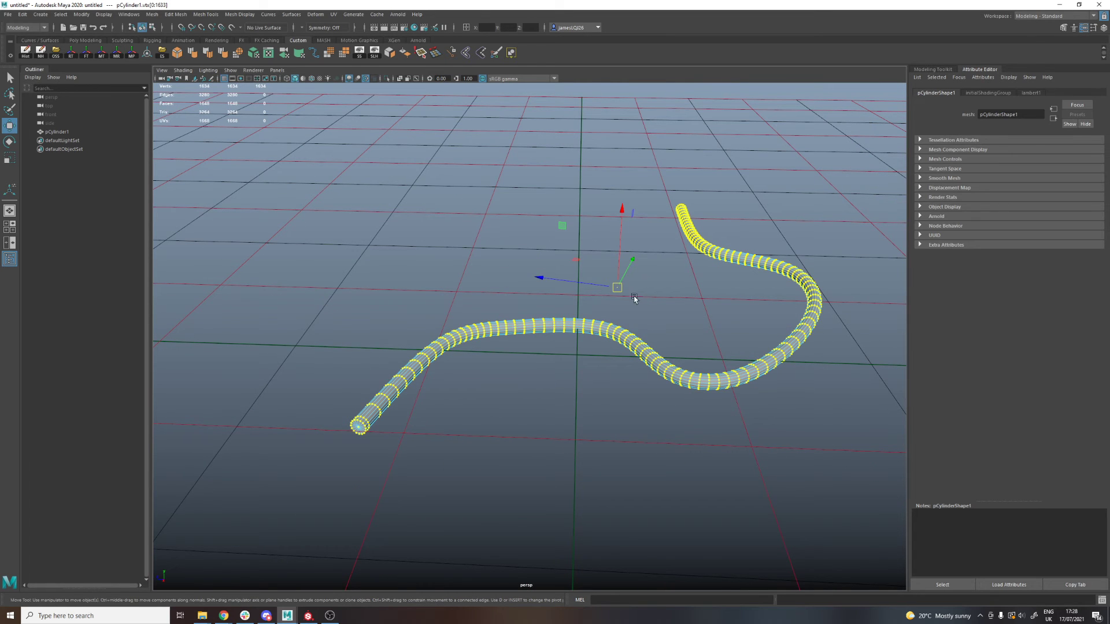
pyautogui.keyDown('alt'); pyautogui.moveTo(635, 299); pyautogui.dragTo(418, 263); pyautogui.keyUp('alt')
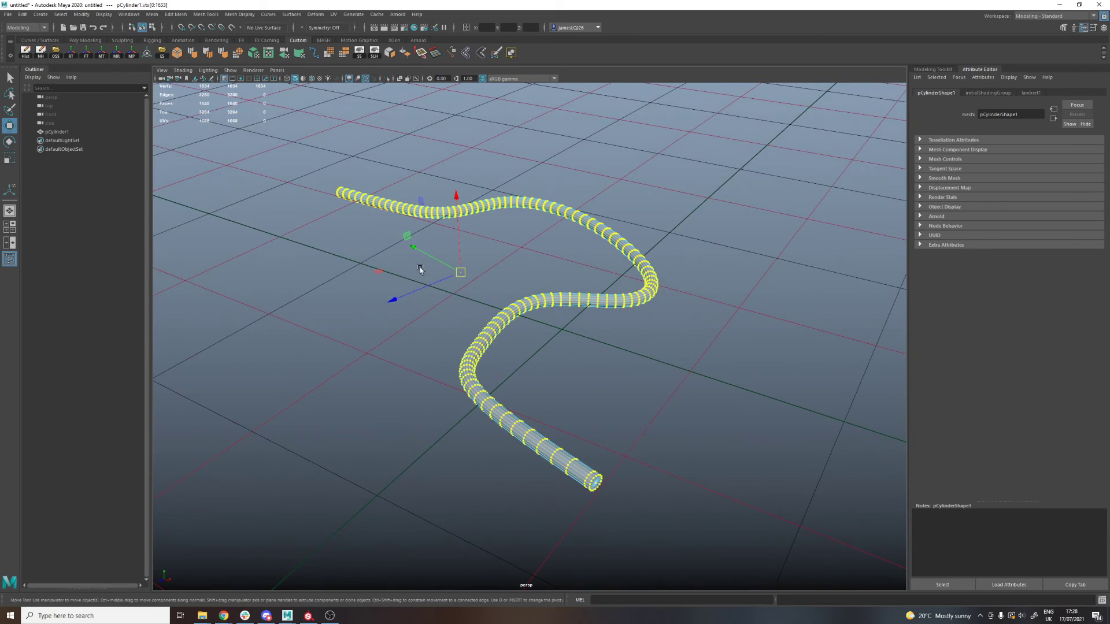
pyautogui.keyDown('alt'); pyautogui.moveTo(564, 243); pyautogui.dragTo(587, 259, button='middle'); pyautogui.keyUp('alt')
pyautogui.keyDown('alt'); pyautogui.moveTo(609, 285); pyautogui.dragTo(481, 300); pyautogui.keyUp('alt')
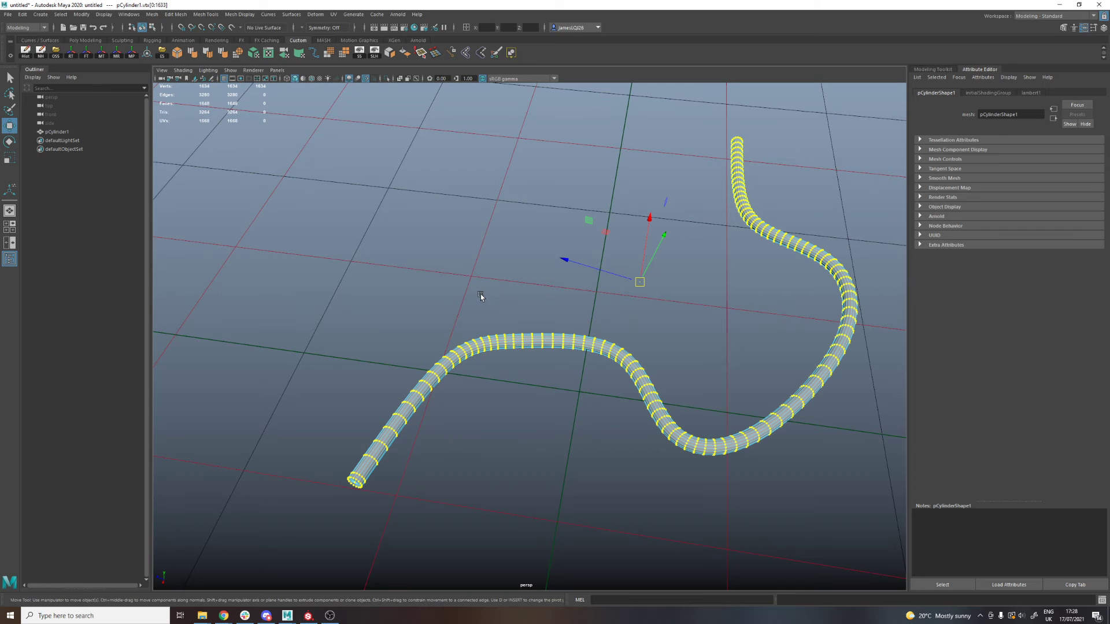
# Set the Move tool's axis to Normal and move all selected vertices outward along their normals to thicken the pipe.
pyautogui.press('w')
pyautogui.click(495, 218)
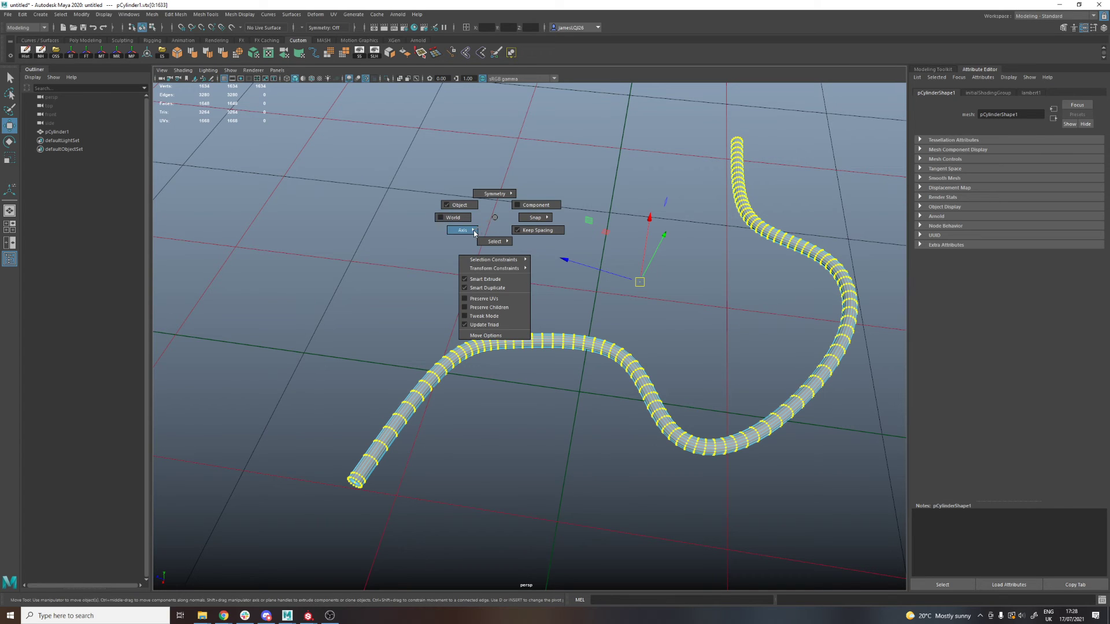
pyautogui.moveTo(474, 231)
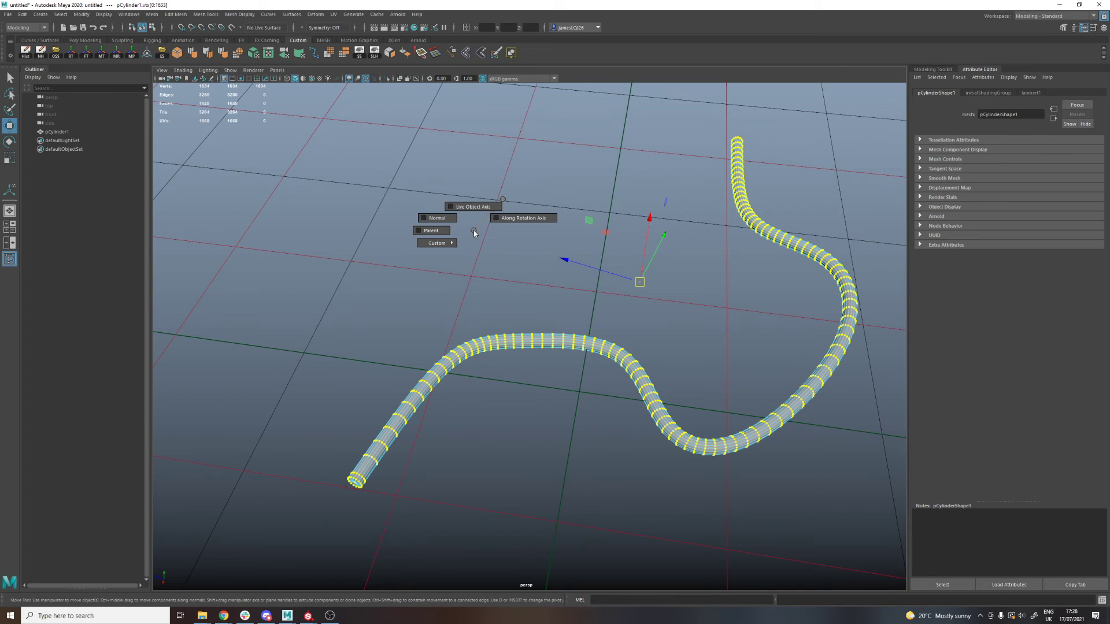
pyautogui.click(438, 219)
pyautogui.keyDown('alt'); pyautogui.moveTo(436, 218); pyautogui.dragTo(687, 421); pyautogui.keyUp('alt')
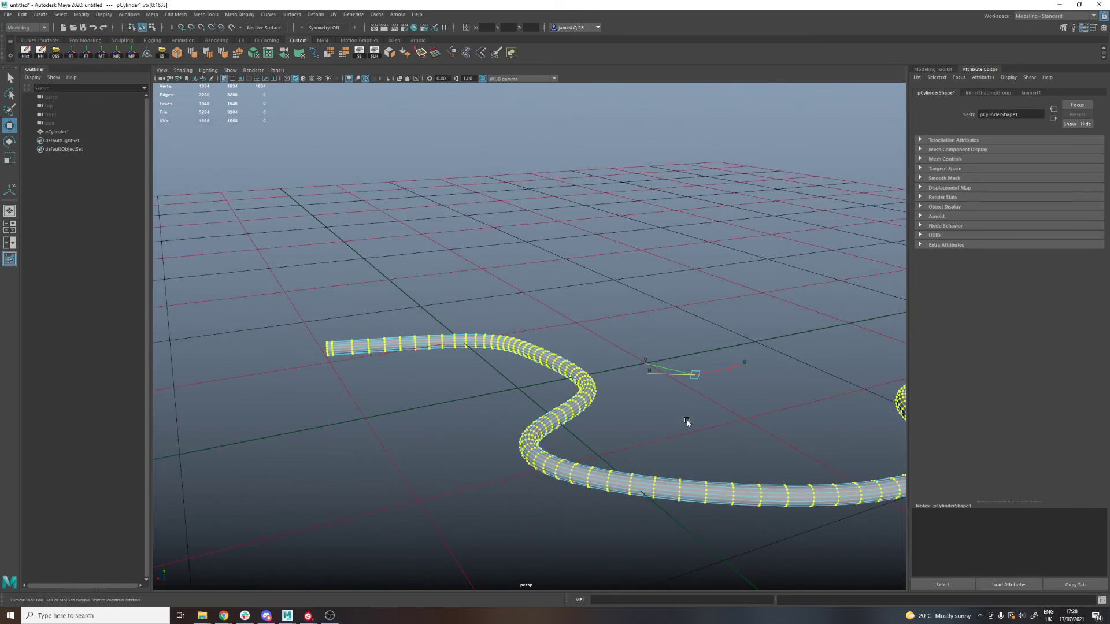
pyautogui.keyDown('alt'); pyautogui.moveTo(687, 421); pyautogui.dragTo(557, 346, button='middle'); pyautogui.keyUp('alt')
pyautogui.keyDown('alt'); pyautogui.moveTo(557, 345); pyautogui.dragTo(562, 333); pyautogui.keyUp('alt')
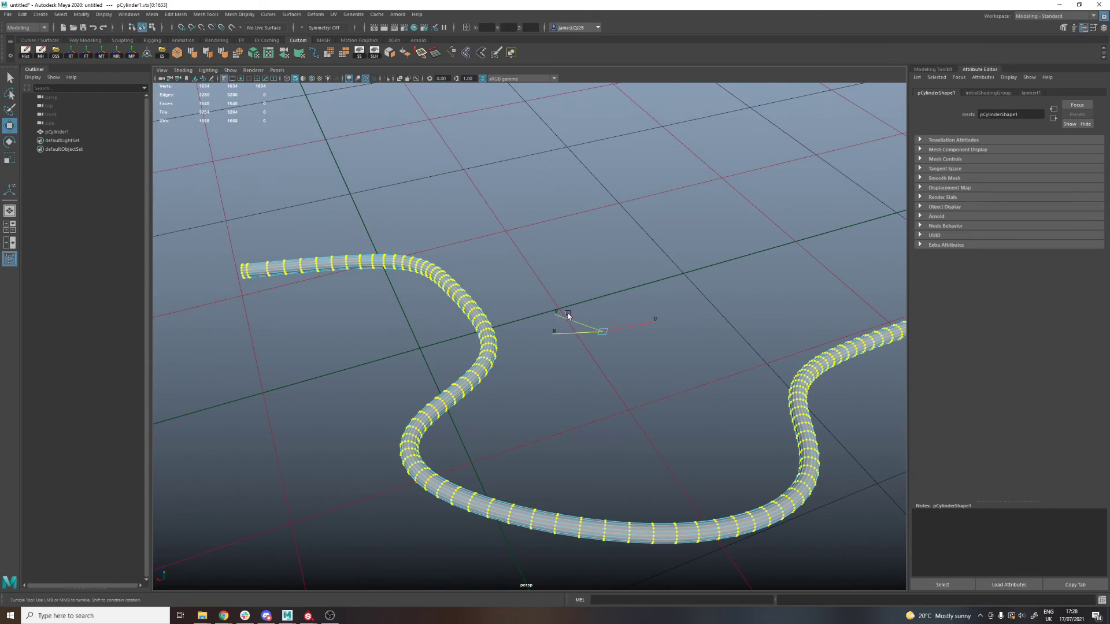
pyautogui.keyDown('alt'); pyautogui.moveTo(633, 332); pyautogui.dragTo(607, 380); pyautogui.keyUp('alt')
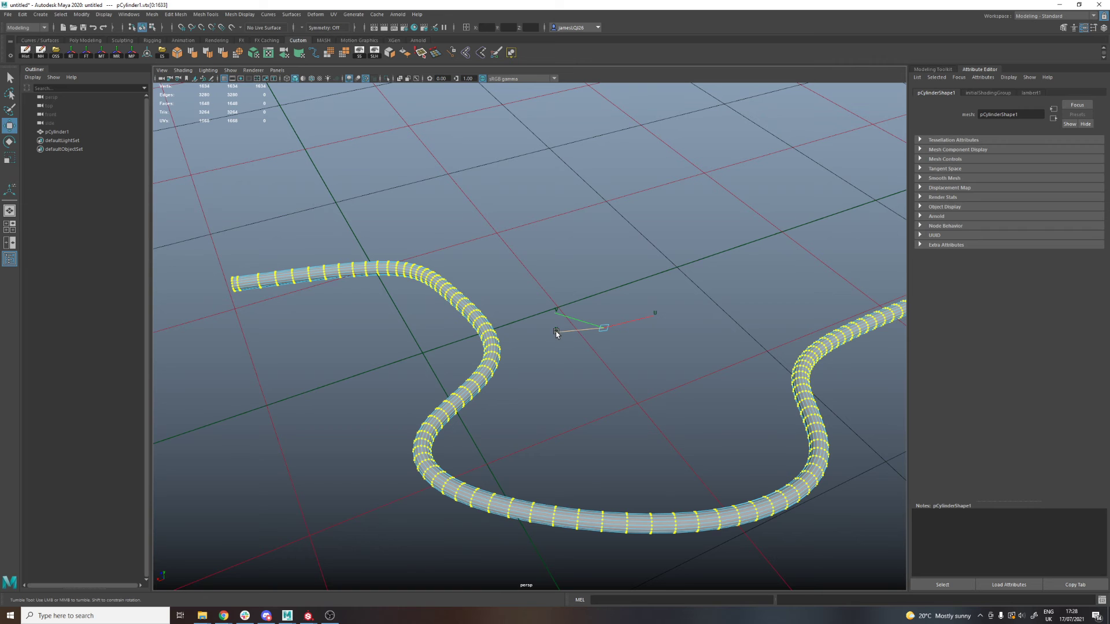
pyautogui.moveTo(556, 333); pyautogui.dragTo(548, 334)
pyautogui.keyDown('alt'); pyautogui.moveTo(550, 372); pyautogui.dragTo(647, 353); pyautogui.keyUp('alt')
# Examine how the end cap and the pipe's outer edge loops look on the thickened mesh.
pyautogui.press('q')
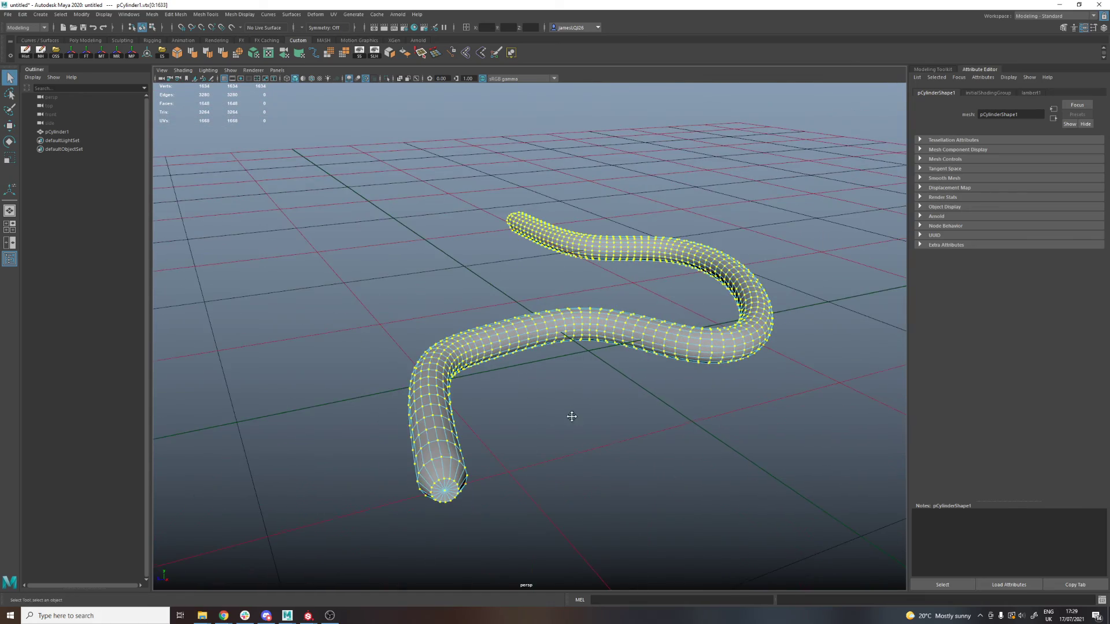
pyautogui.keyDown('alt'); pyautogui.moveTo(575, 421); pyautogui.dragTo(578, 353, button='middle'); pyautogui.keyUp('alt')
pyautogui.keyDown('alt'); pyautogui.moveTo(450, 371); pyautogui.dragTo(632, 352, button='right'); pyautogui.keyUp('alt')
pyautogui.keyDown('alt'); pyautogui.moveTo(632, 352); pyautogui.dragTo(689, 359); pyautogui.keyUp('alt')
pyautogui.keyDown('alt'); pyautogui.moveTo(746, 350); pyautogui.dragTo(591, 332, button='middle'); pyautogui.keyUp('alt')
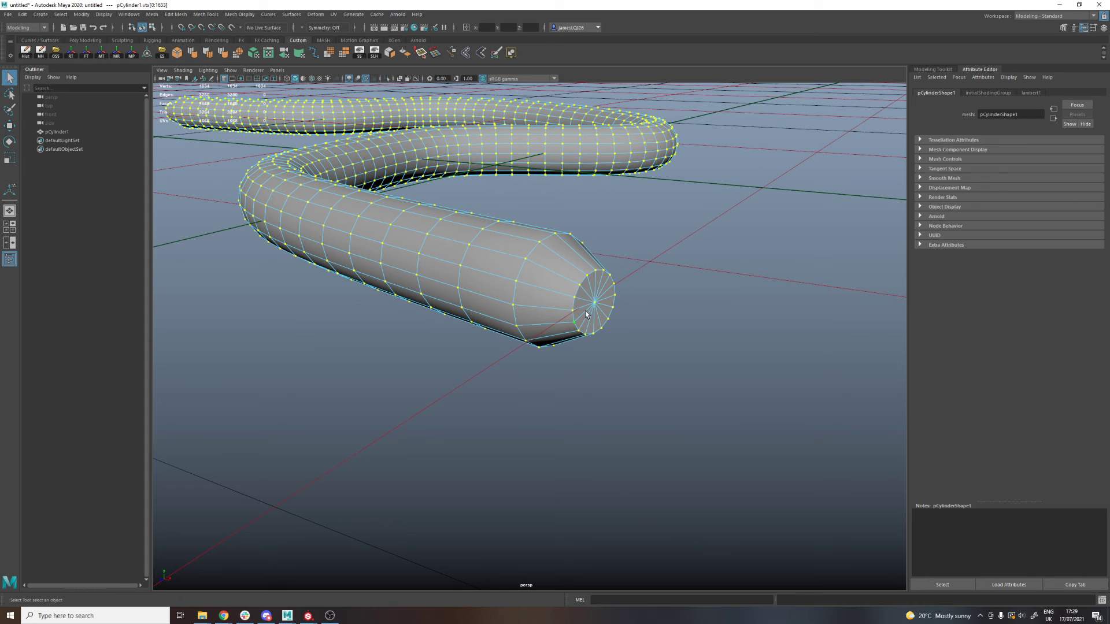
pyautogui.scroll(-5, 559, 298)
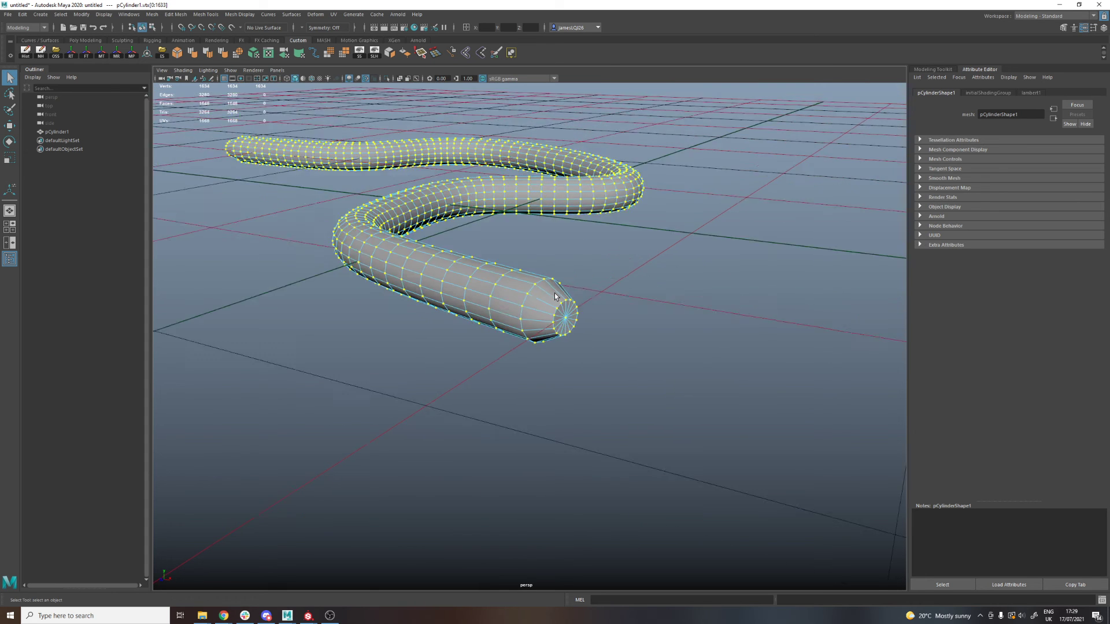
pyautogui.keyDown('alt'); pyautogui.moveTo(645, 268); pyautogui.dragTo(549, 290); pyautogui.keyUp('alt')
pyautogui.keyDown('alt'); pyautogui.moveTo(535, 226); pyautogui.dragTo(644, 280, button='middle'); pyautogui.keyUp('alt')
# Return to object mode and select the whole pipe mesh.
pyautogui.press('w')
pyautogui.moveTo(474, 207); pyautogui.dragTo(520, 188, button='right')
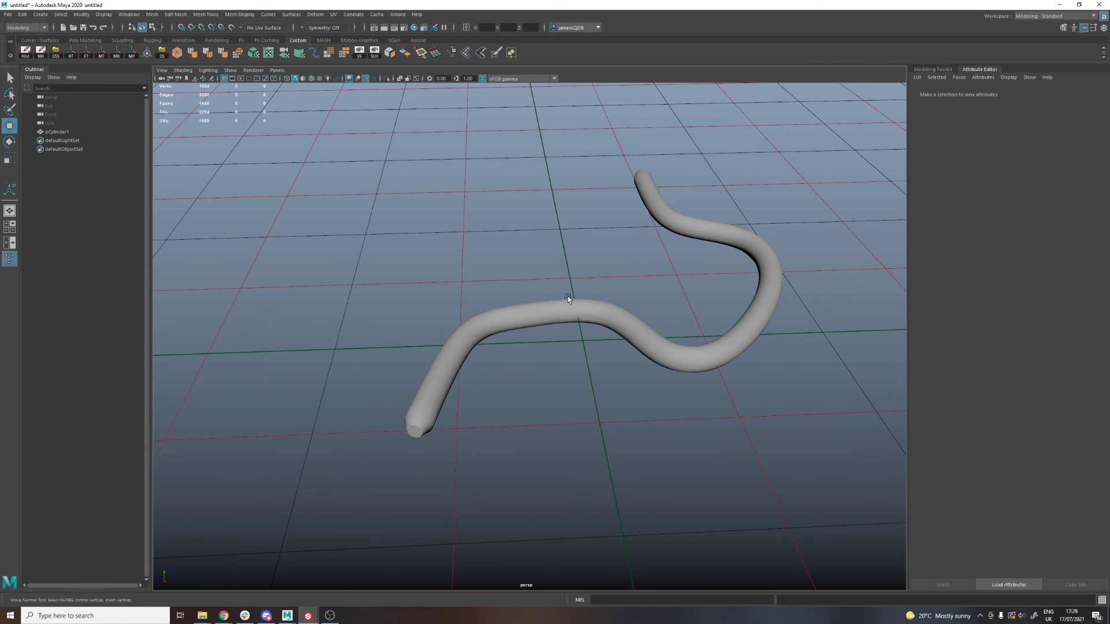
pyautogui.click(574, 315)
pyautogui.keyDown('alt'); pyautogui.moveTo(570, 337); pyautogui.dragTo(598, 327); pyautogui.keyUp('alt')
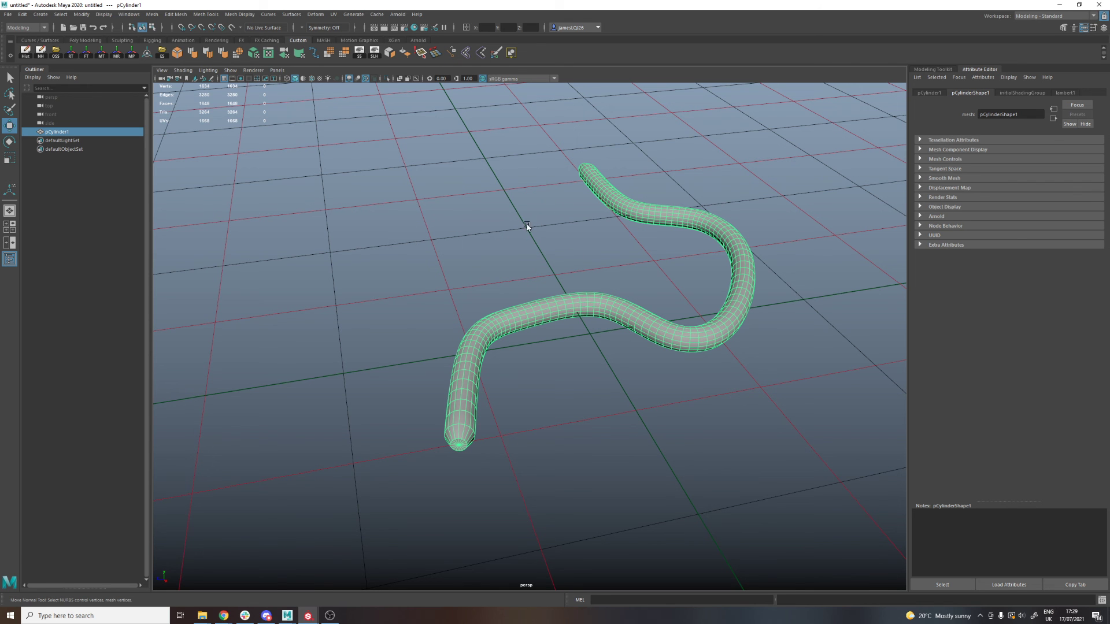
pyautogui.moveTo(574, 304)
pyautogui.keyDown('alt'); pyautogui.mouseDown()
pyautogui.moveTo(582, 296)
pyautogui.moveTo(532, 298)
pyautogui.moveTo(568, 286)
pyautogui.mouseUp(); pyautogui.keyUp('alt')
# Switch the Move tool from the Normal axis back to Object orientation for the pipe mesh.
pyautogui.moveTo(541, 220); pyautogui.dragTo(517, 315)
pyautogui.scroll(-5, 517, 314)
pyautogui.moveTo(408, 346)
pyautogui.mouseDown()
pyautogui.moveTo(399, 355)
pyautogui.moveTo(401, 343)
pyautogui.mouseUp()
pyautogui.keyDown('alt'); pyautogui.moveTo(360, 395); pyautogui.dragTo(593, 391); pyautogui.keyUp('alt')
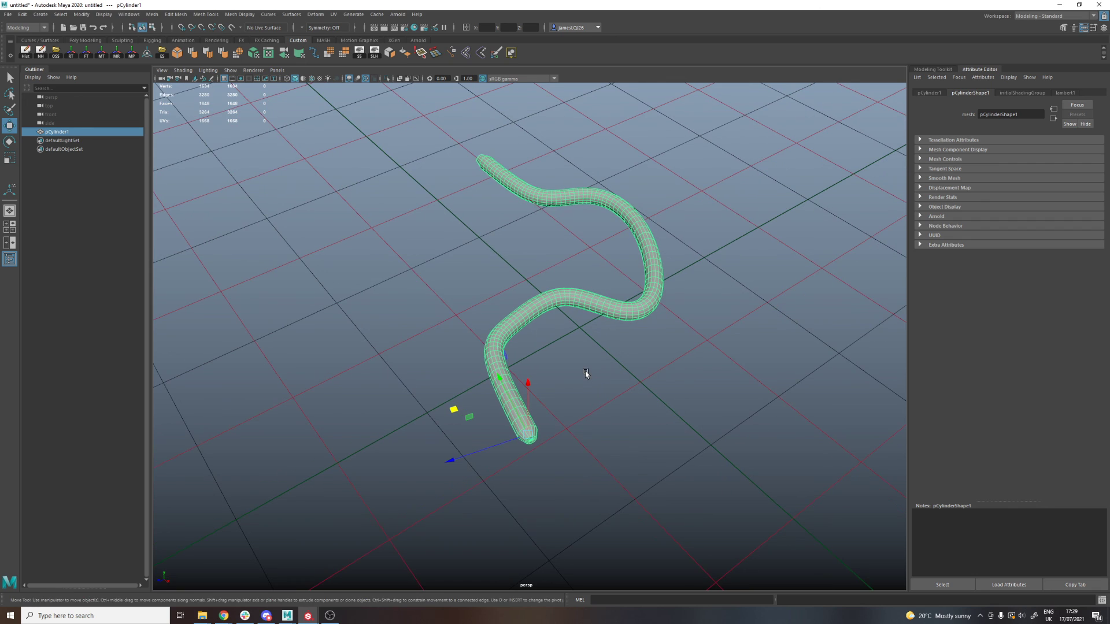